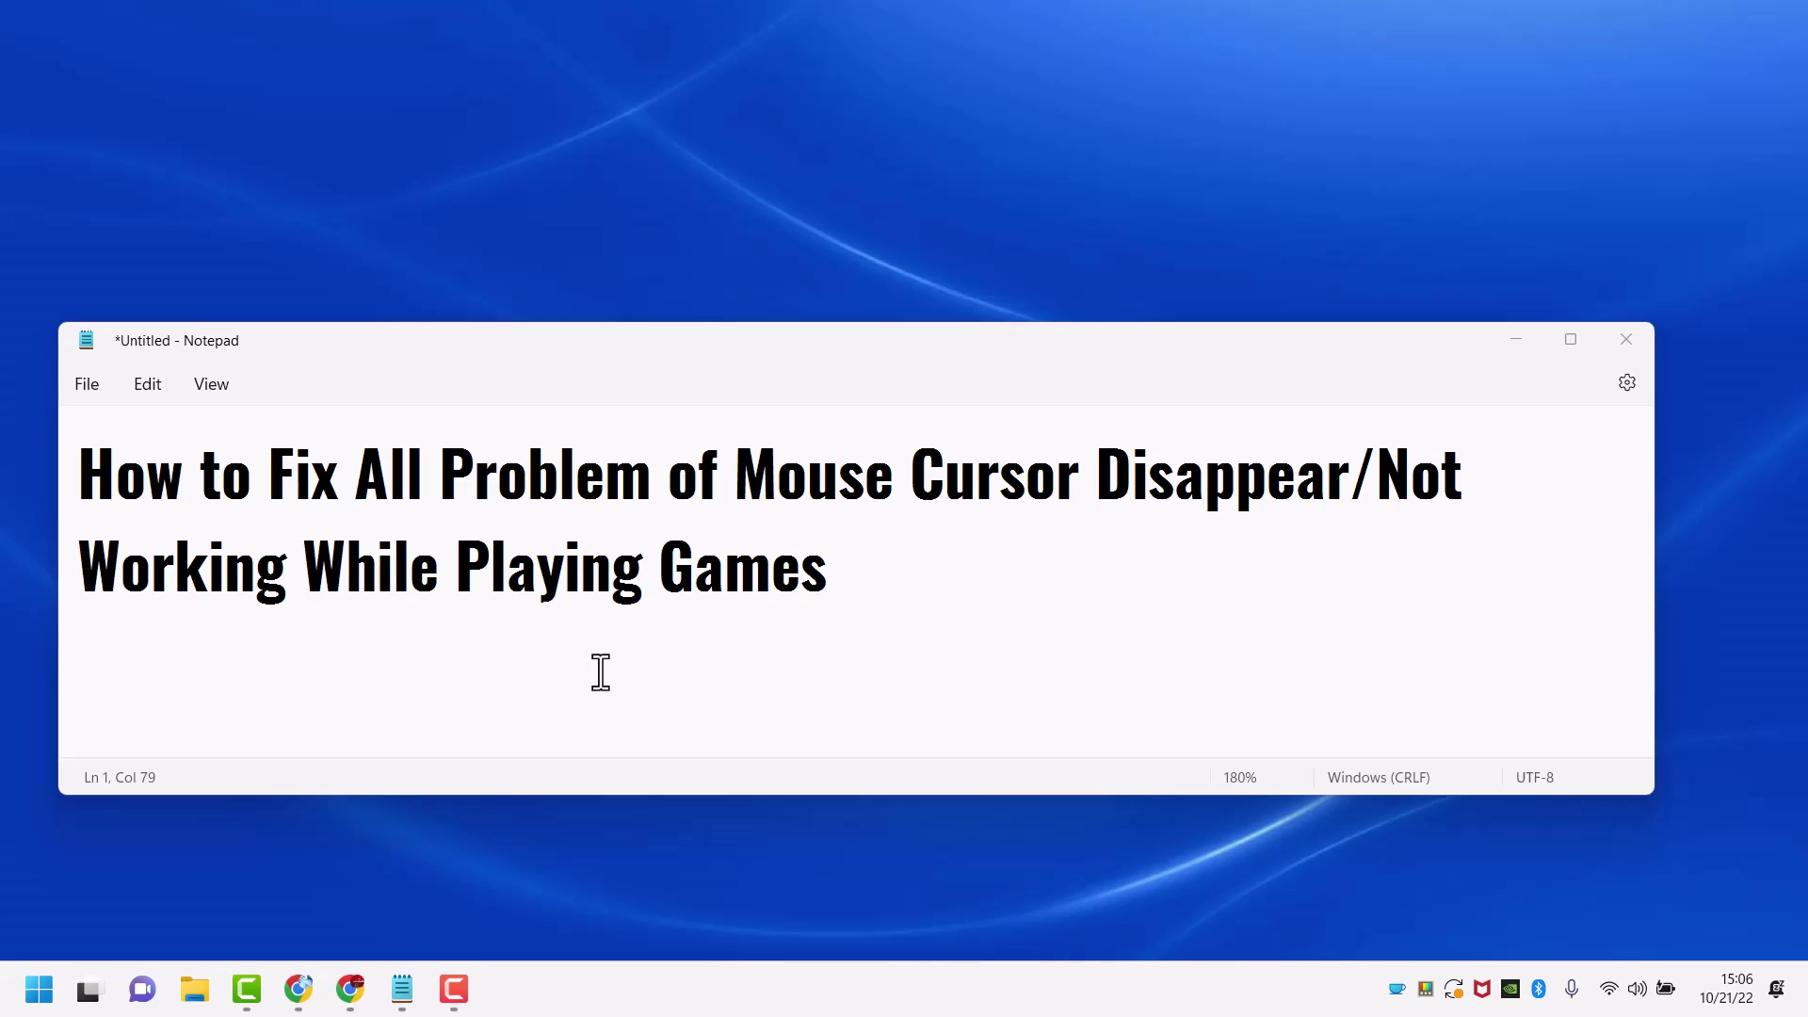
Minimize the Notepad note and open the Windows Mouse settings by searching for "mouse se".
click(1513, 343)
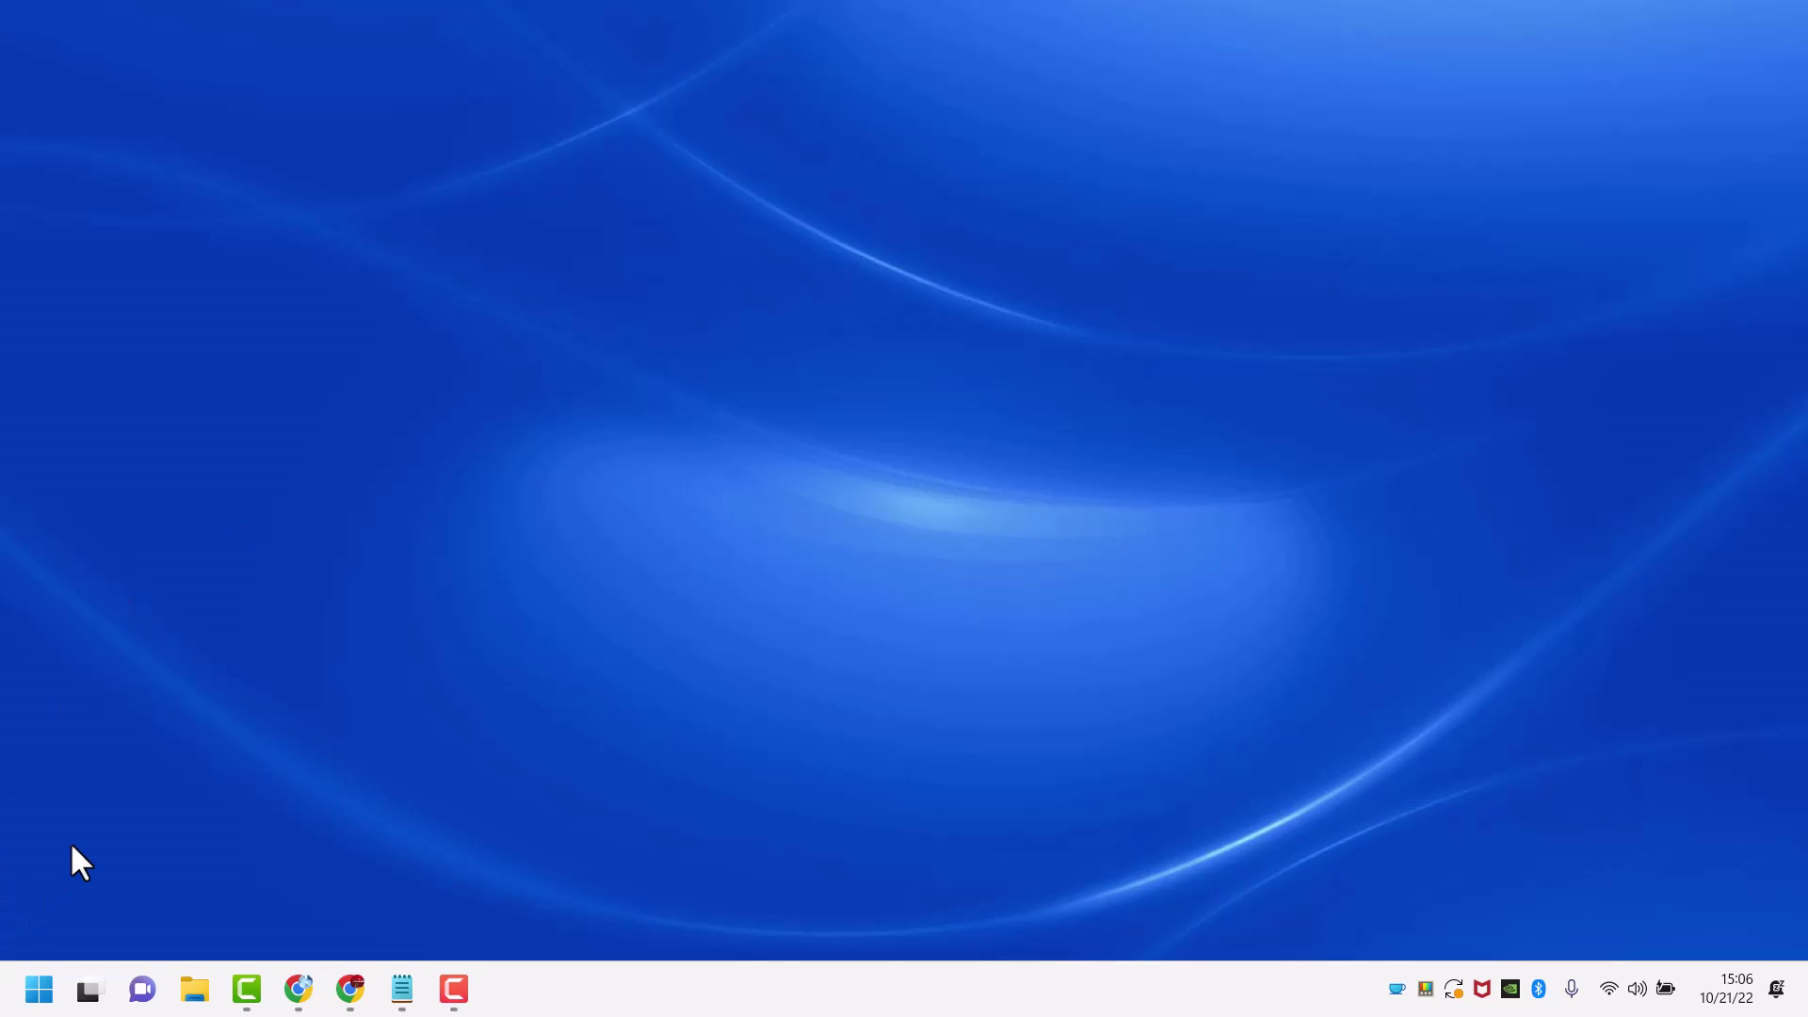
click(42, 985)
click(251, 151)
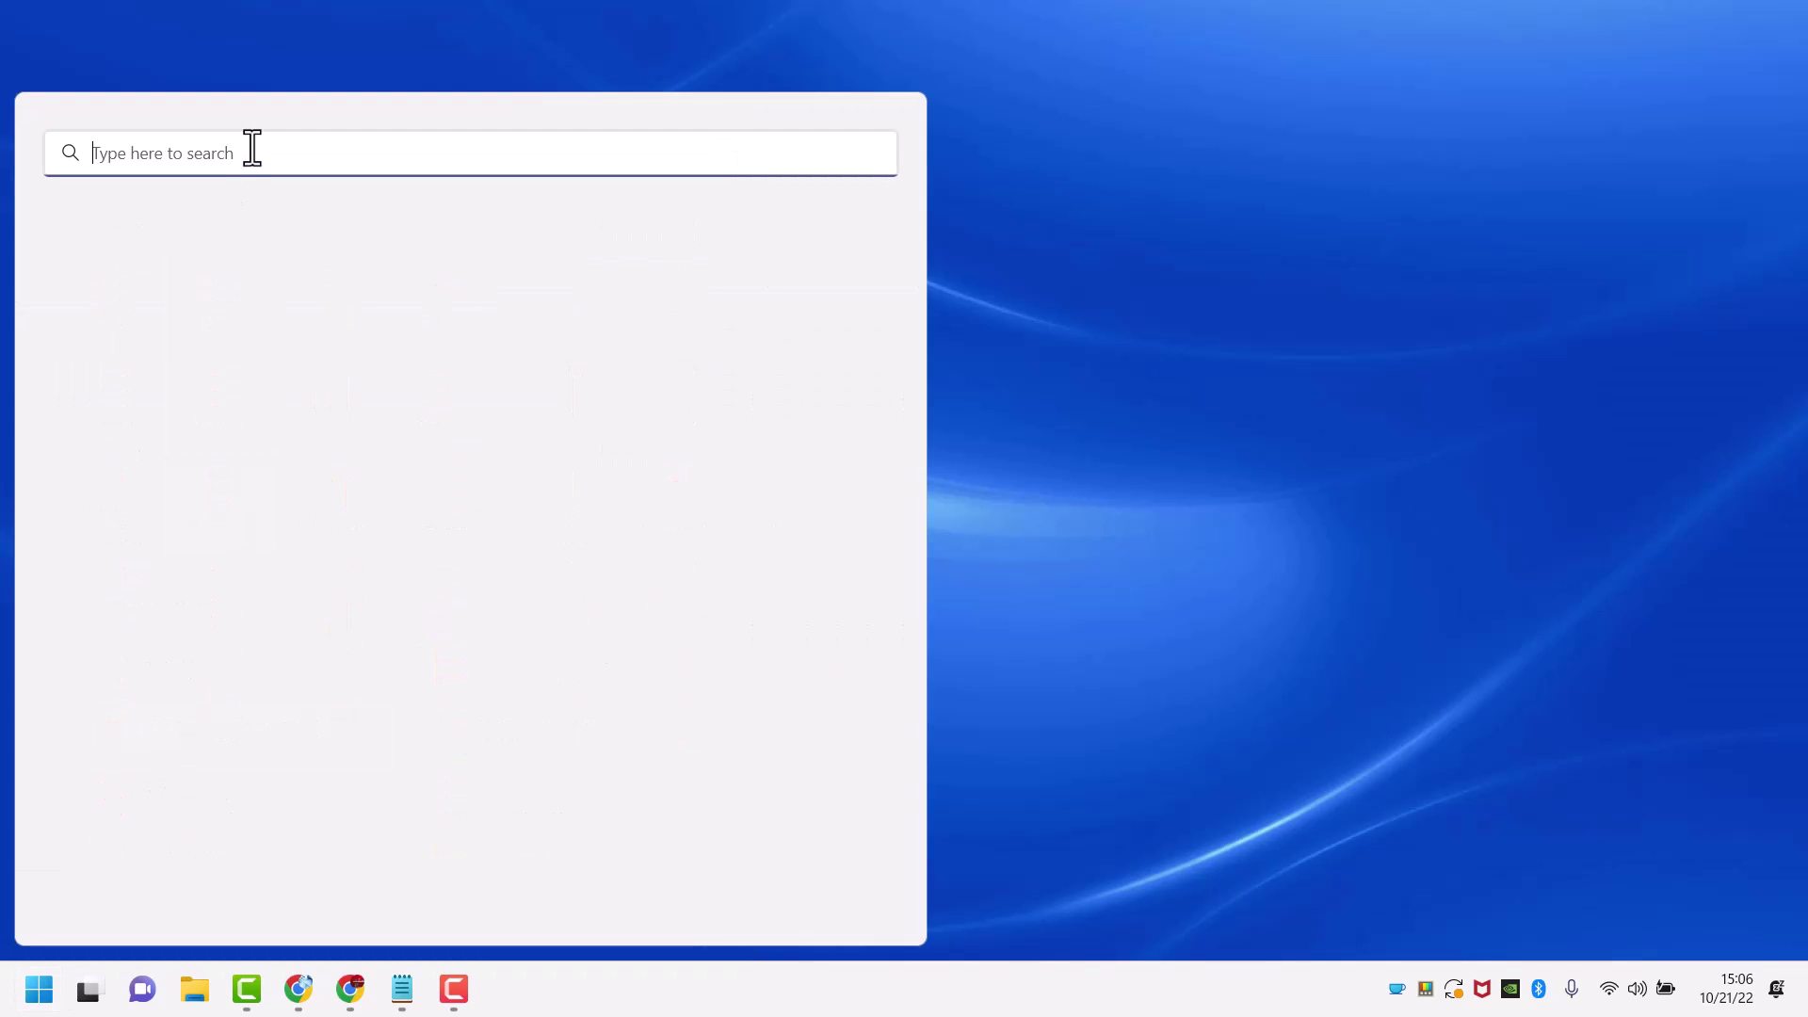
text(mo)
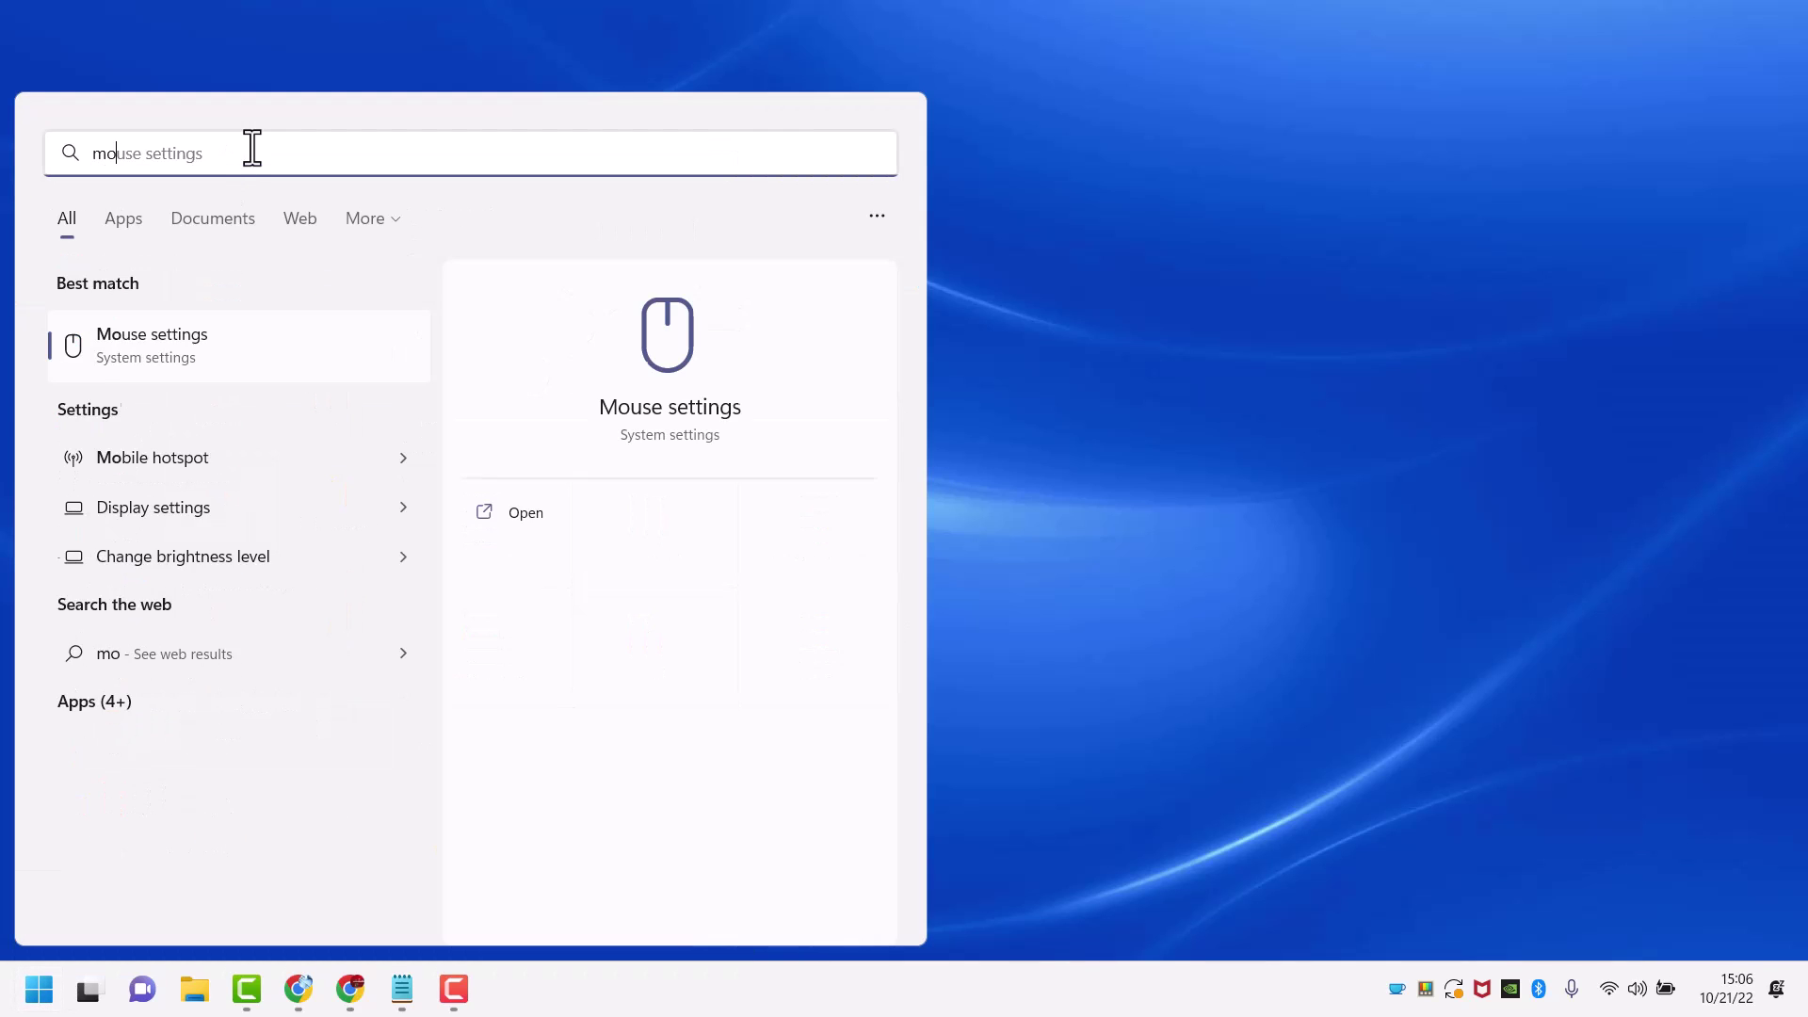
text(use se)
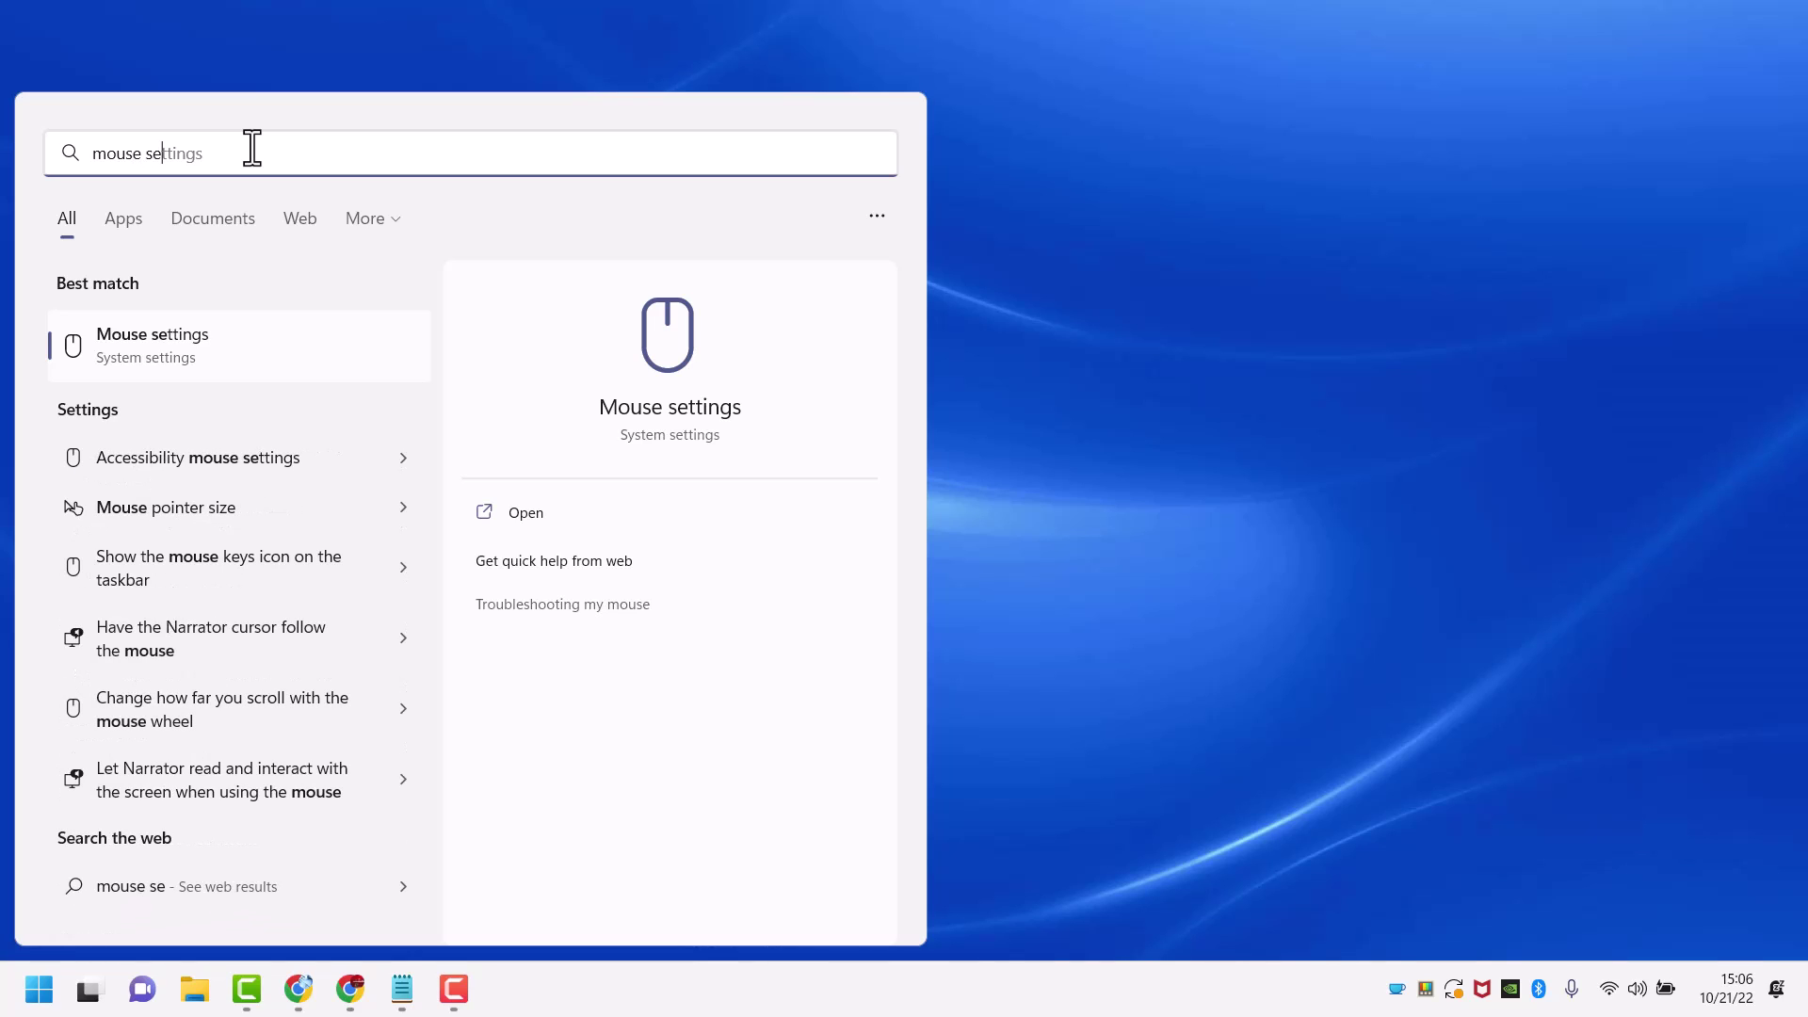
click(208, 330)
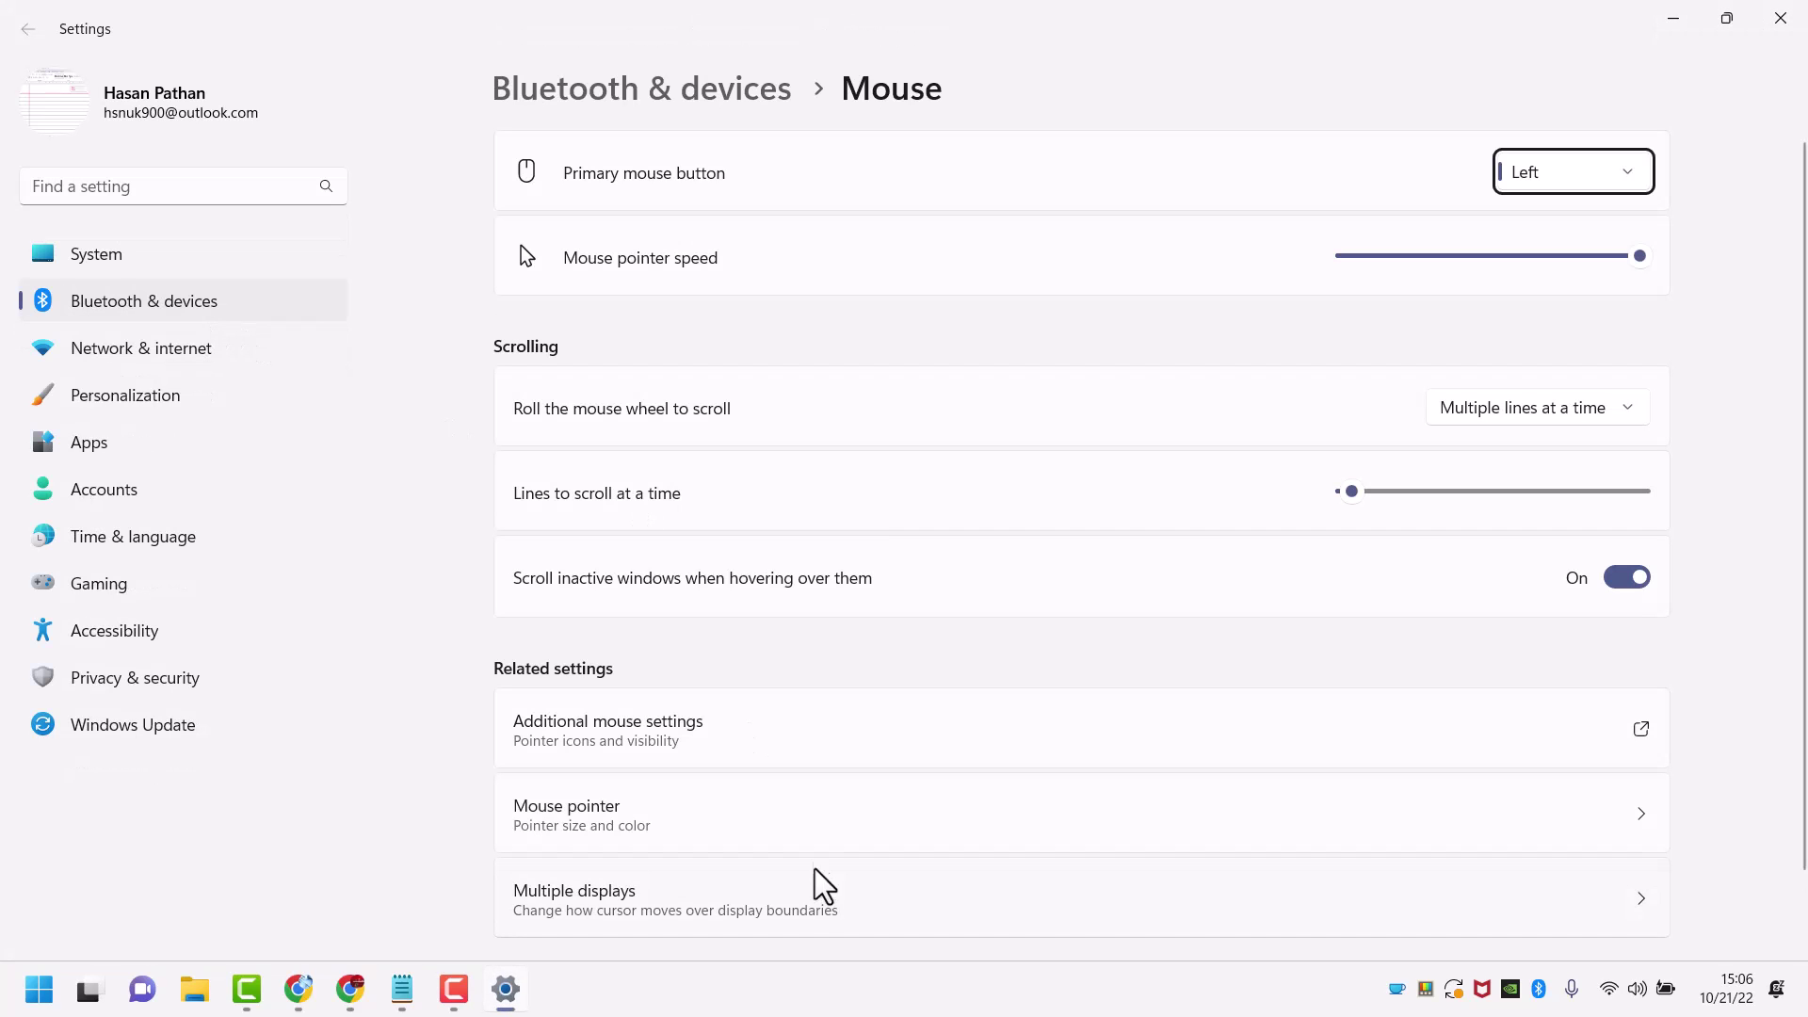
In the additional mouse settings, disable Enhance pointer precision and Hide pointer while typing, lower the pointer speed one notch, and apply.
click(676, 709)
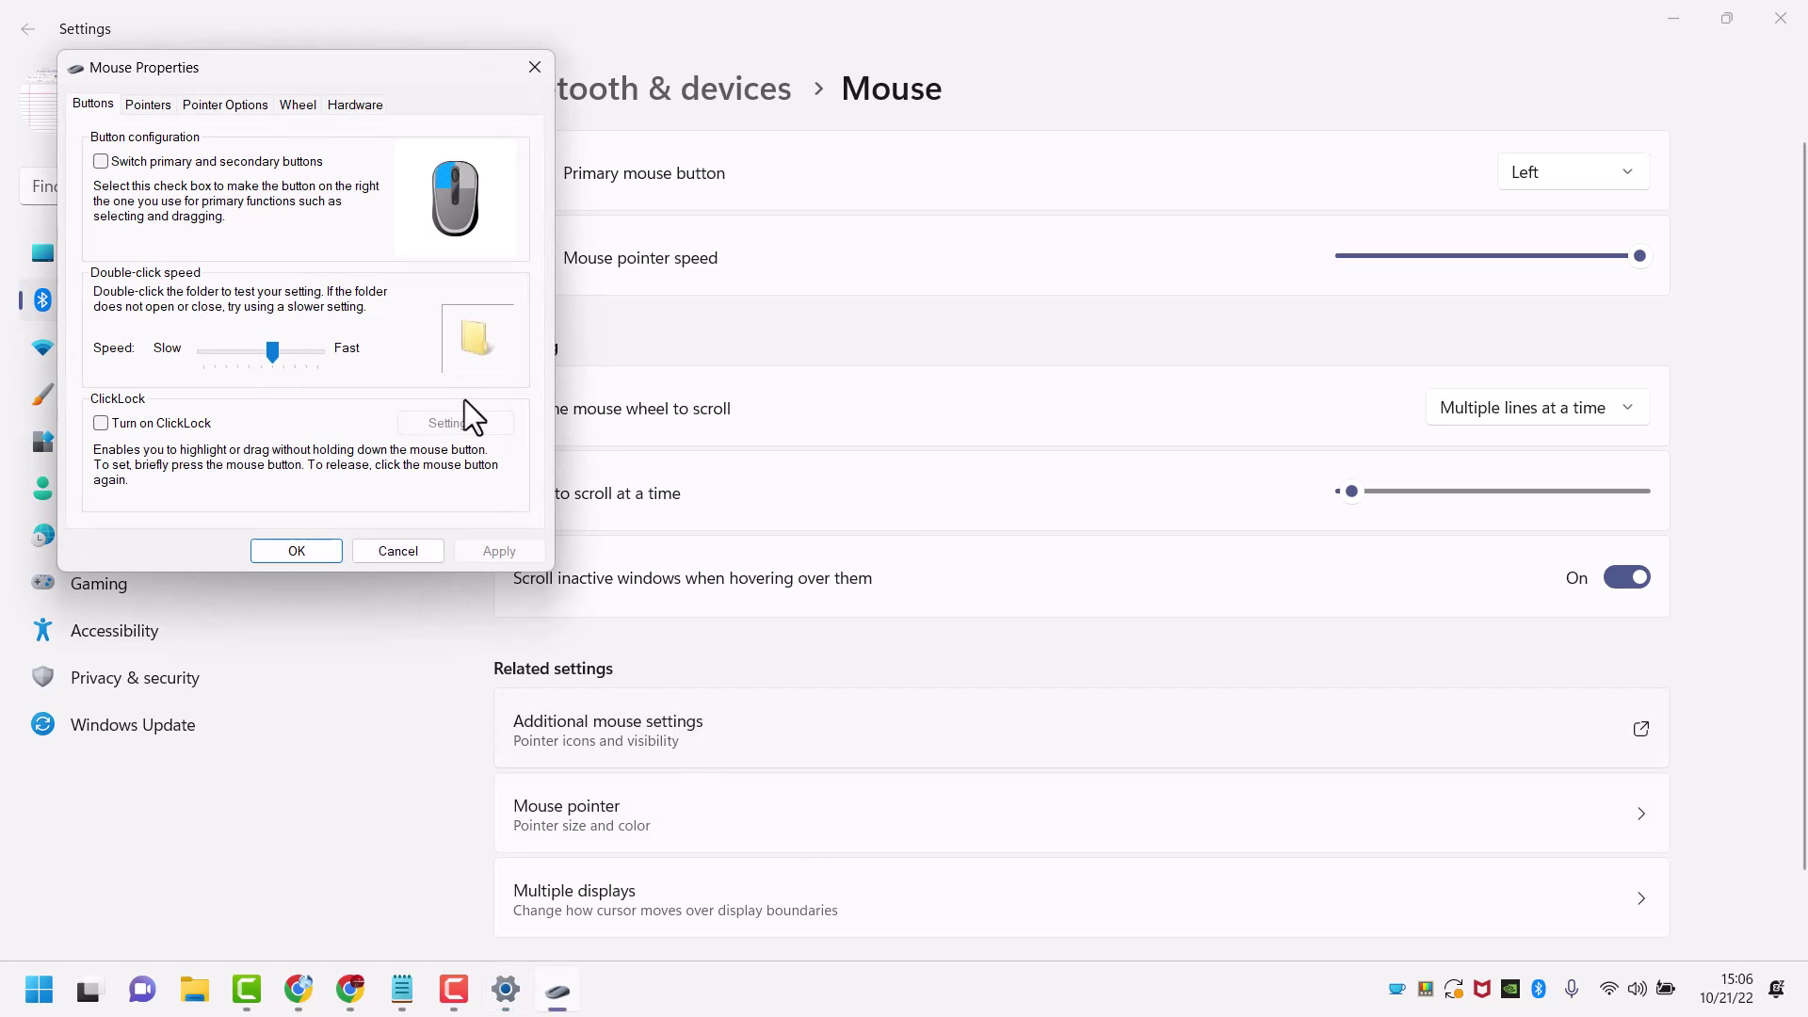
drag(213, 57, 806, 66)
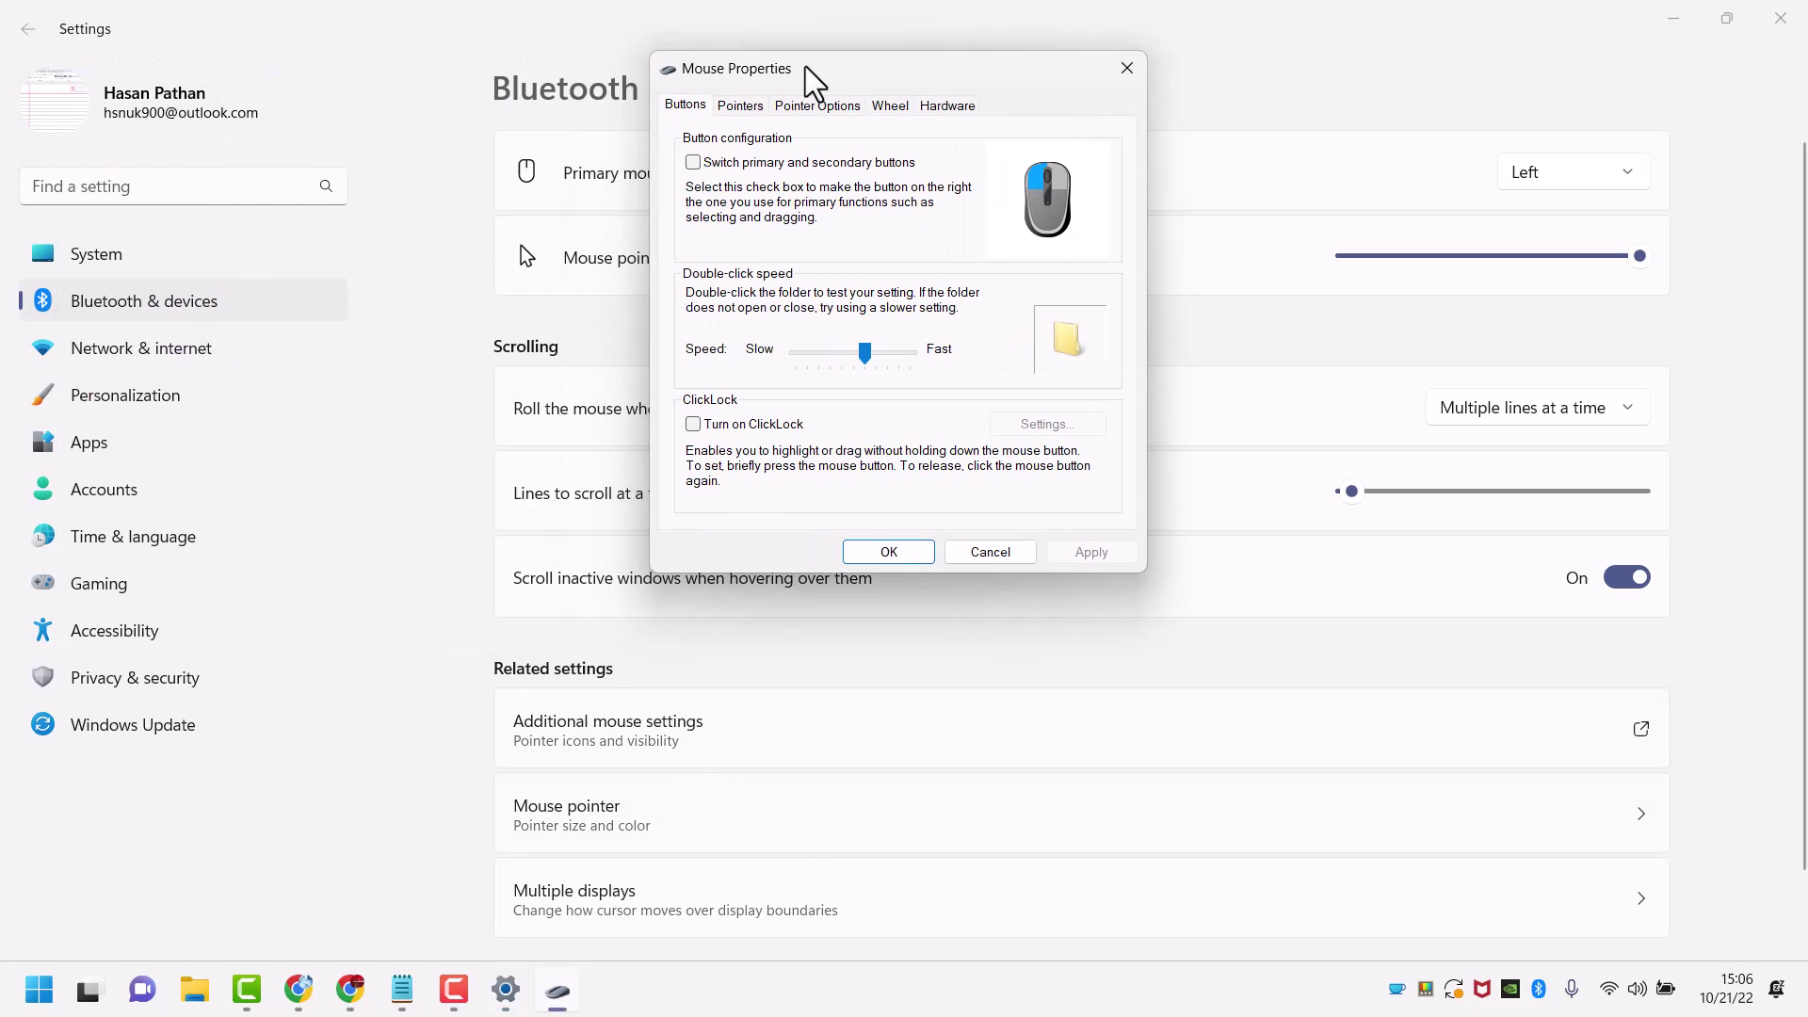
click(789, 113)
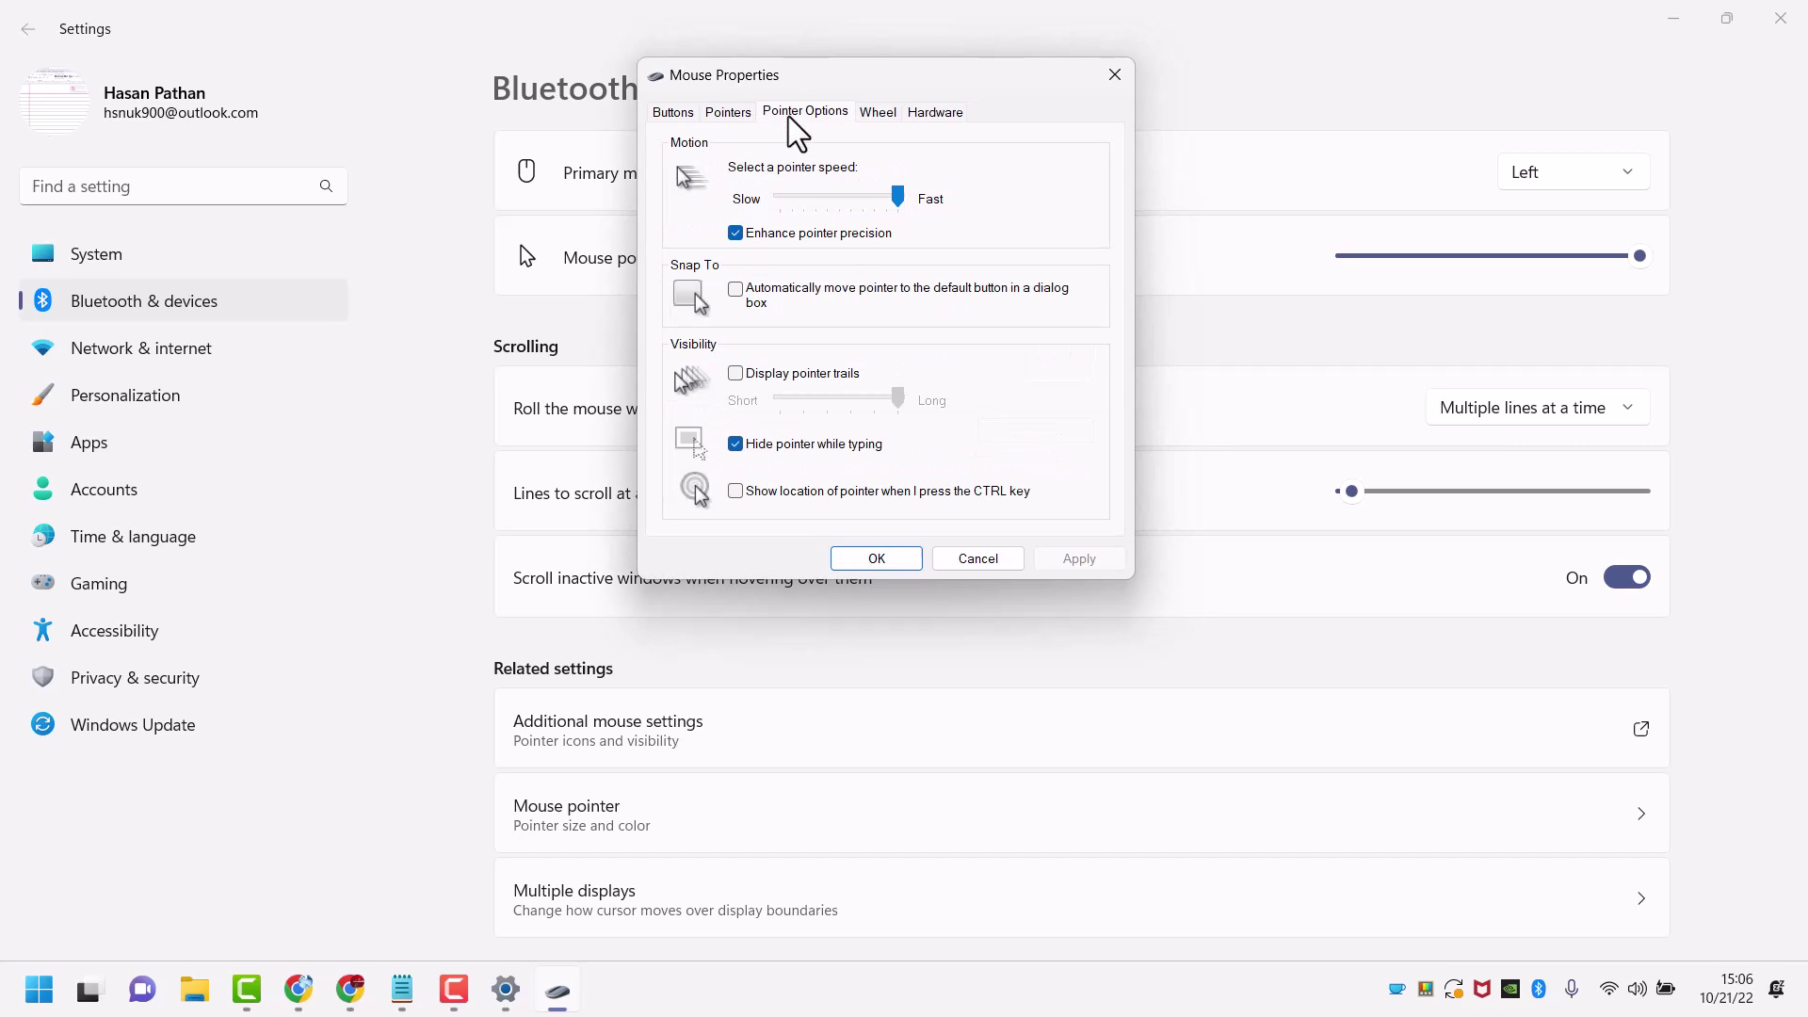
click(738, 235)
click(884, 200)
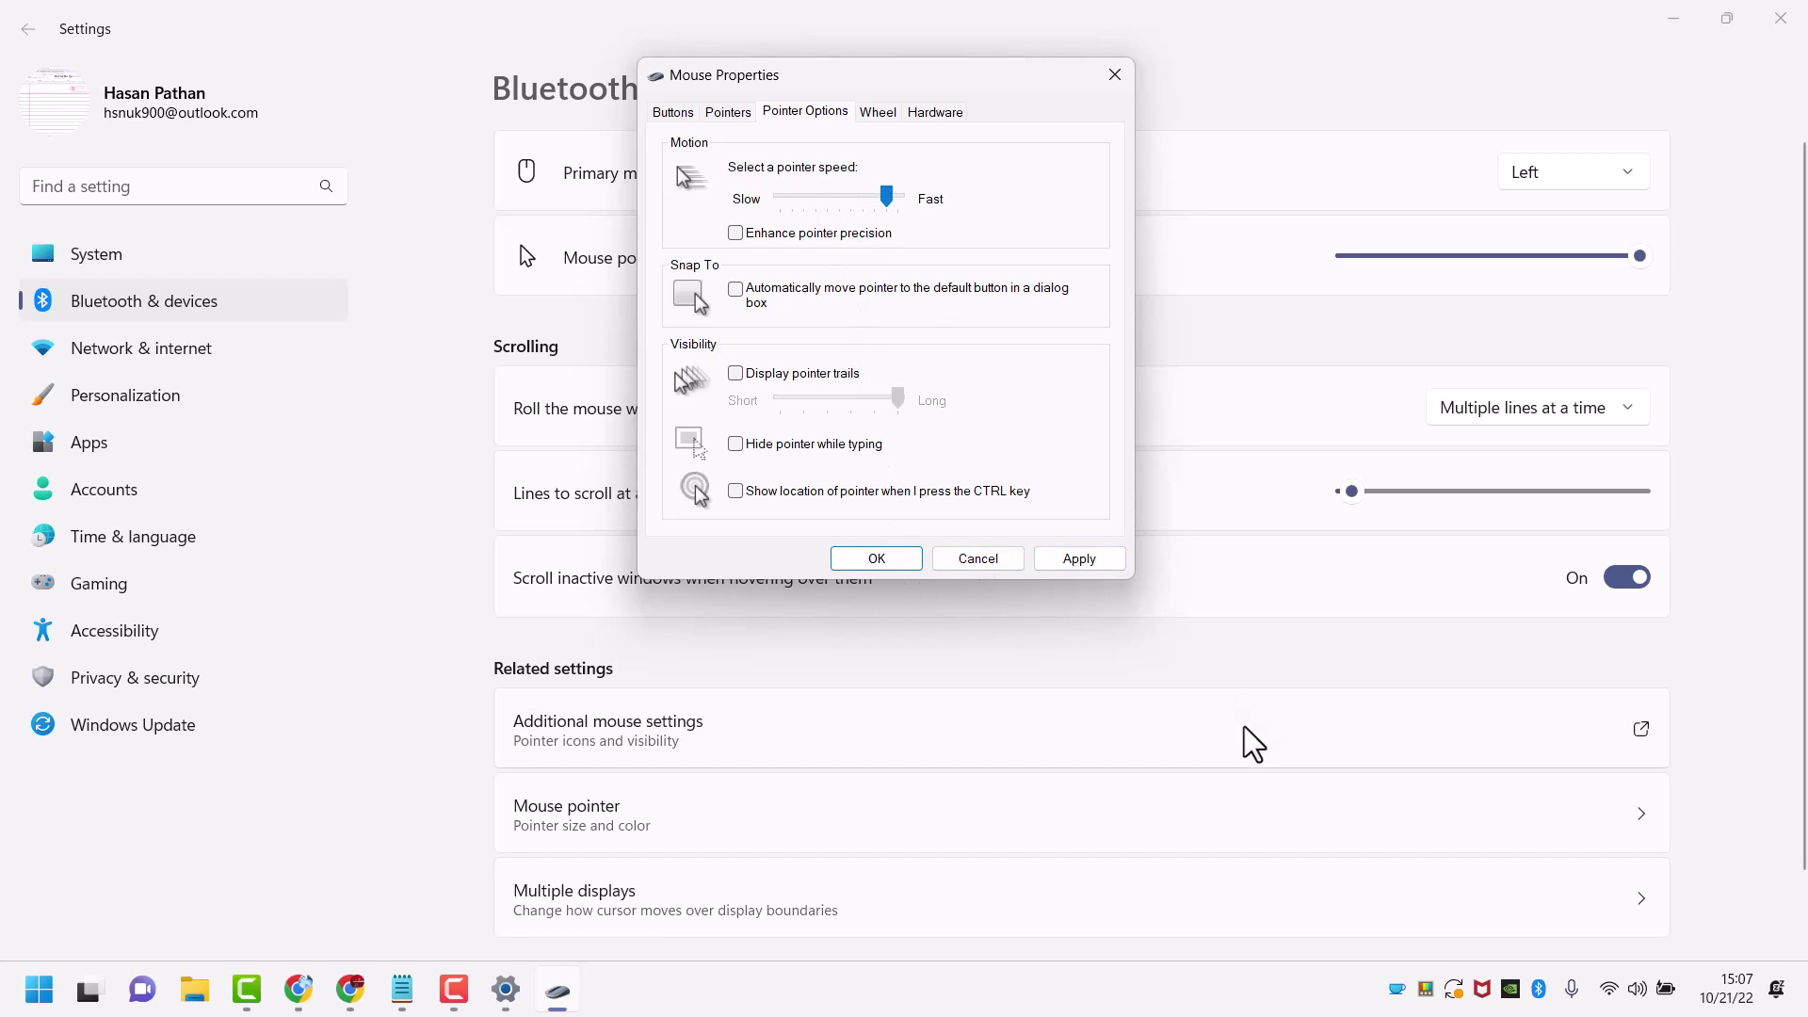
click(1089, 553)
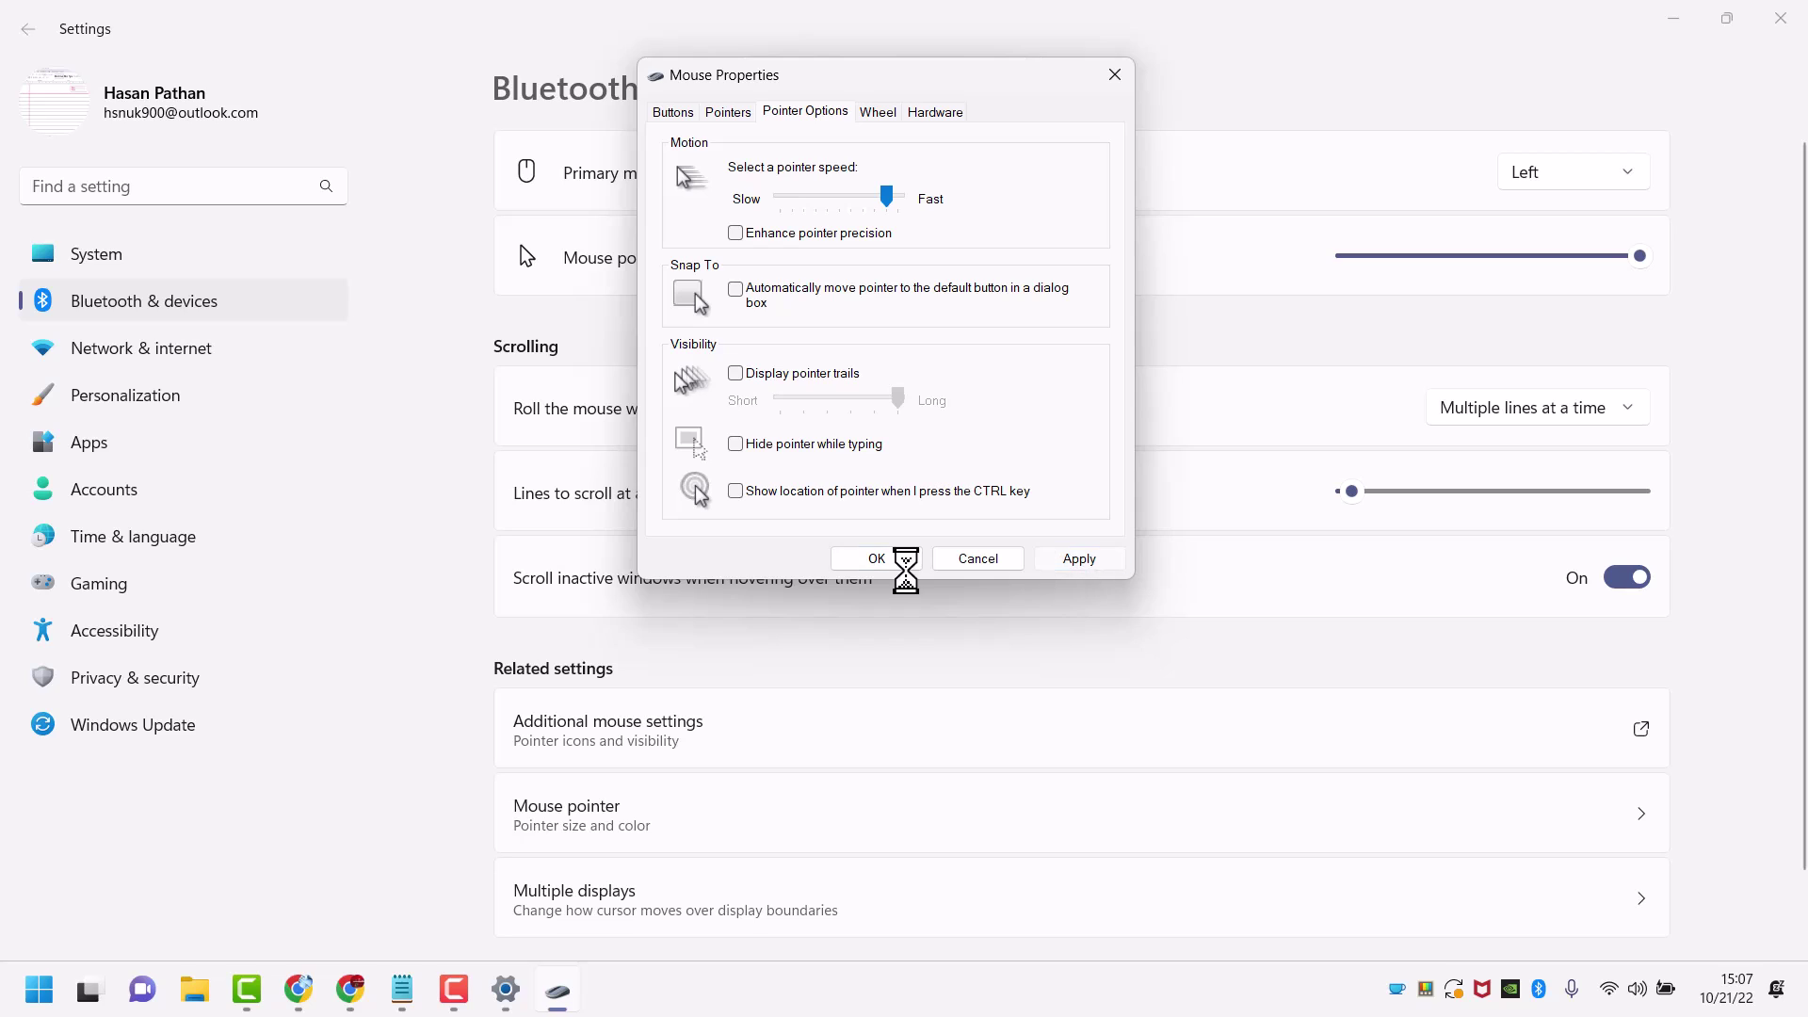
click(908, 558)
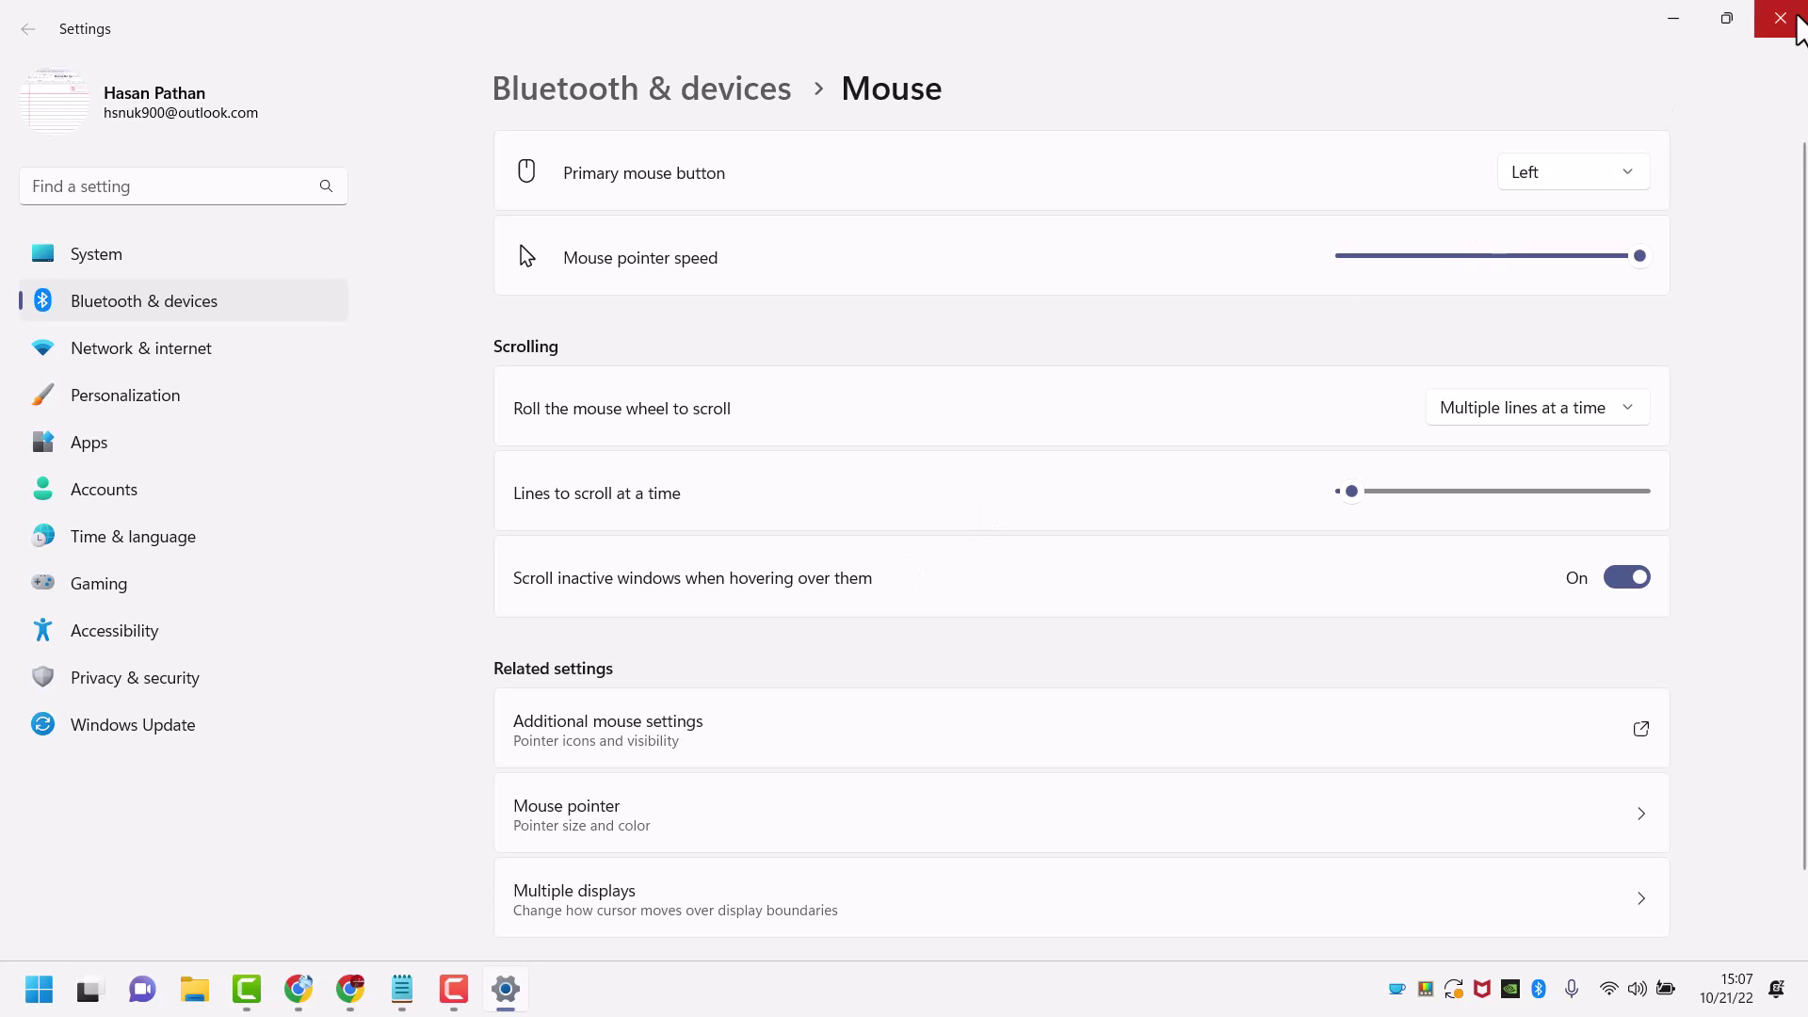
click(1796, 17)
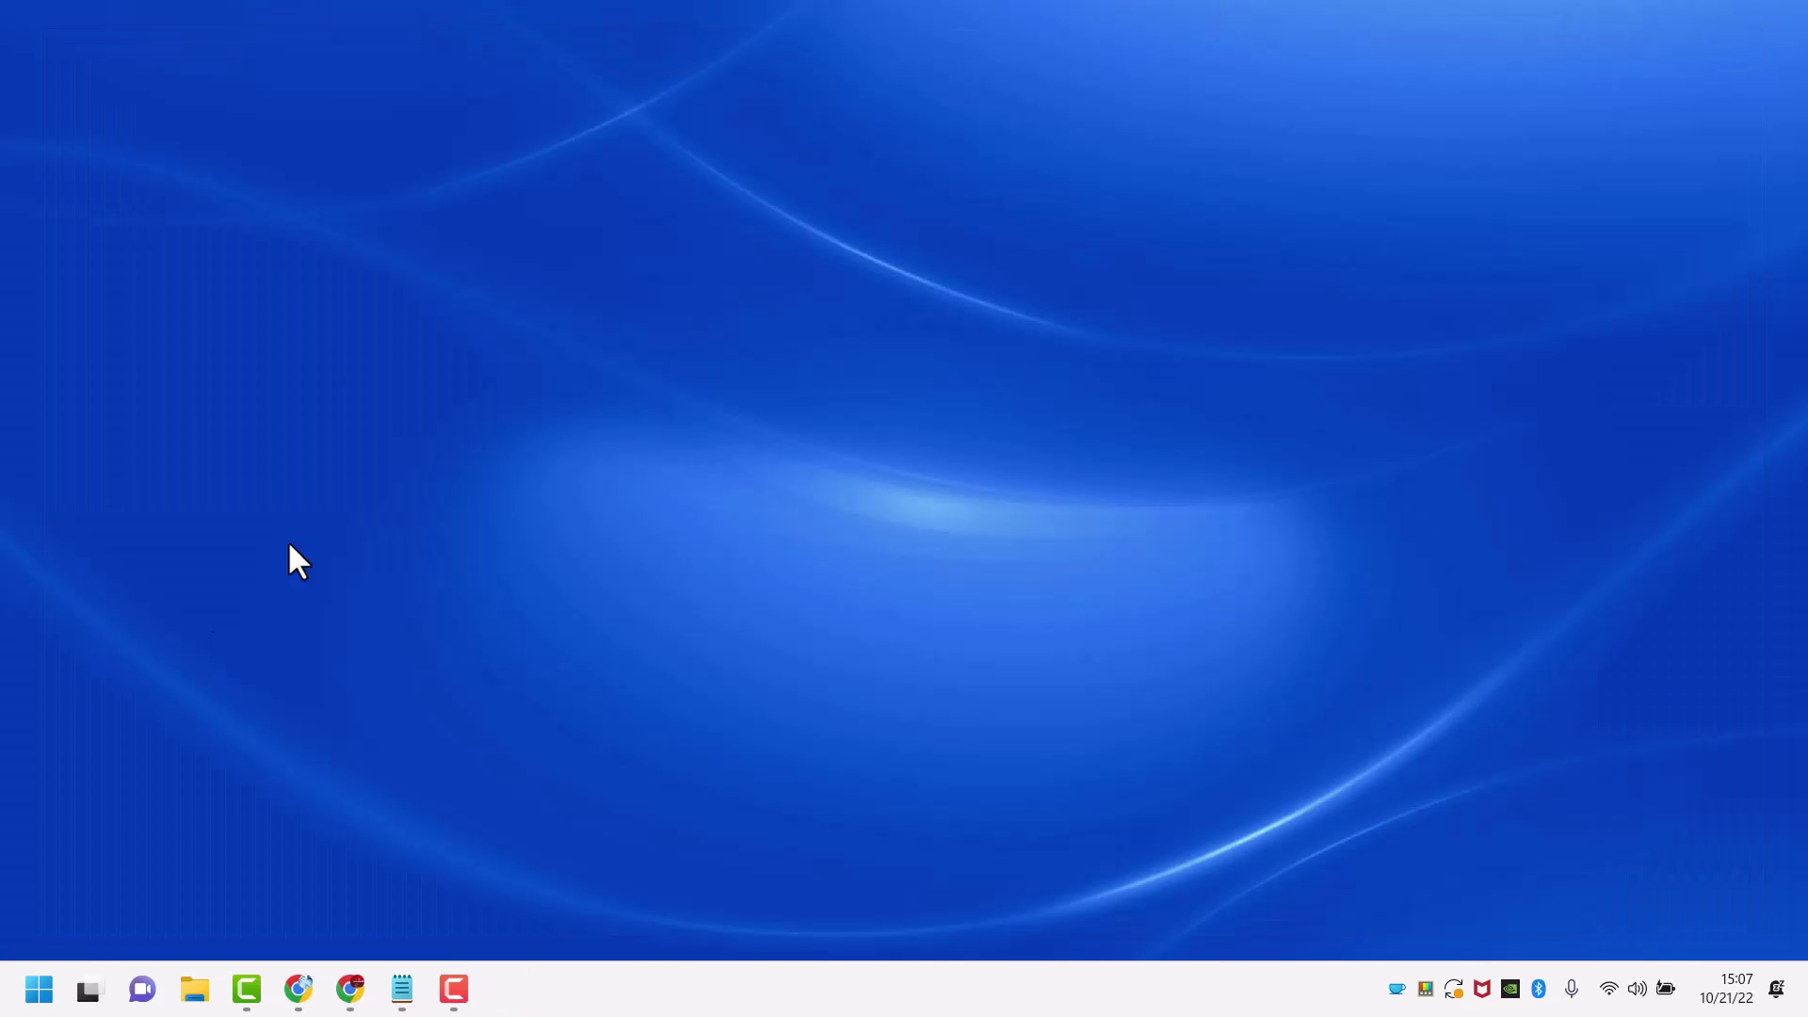
Search Windows for "dev" and open Device Manager.
click(36, 991)
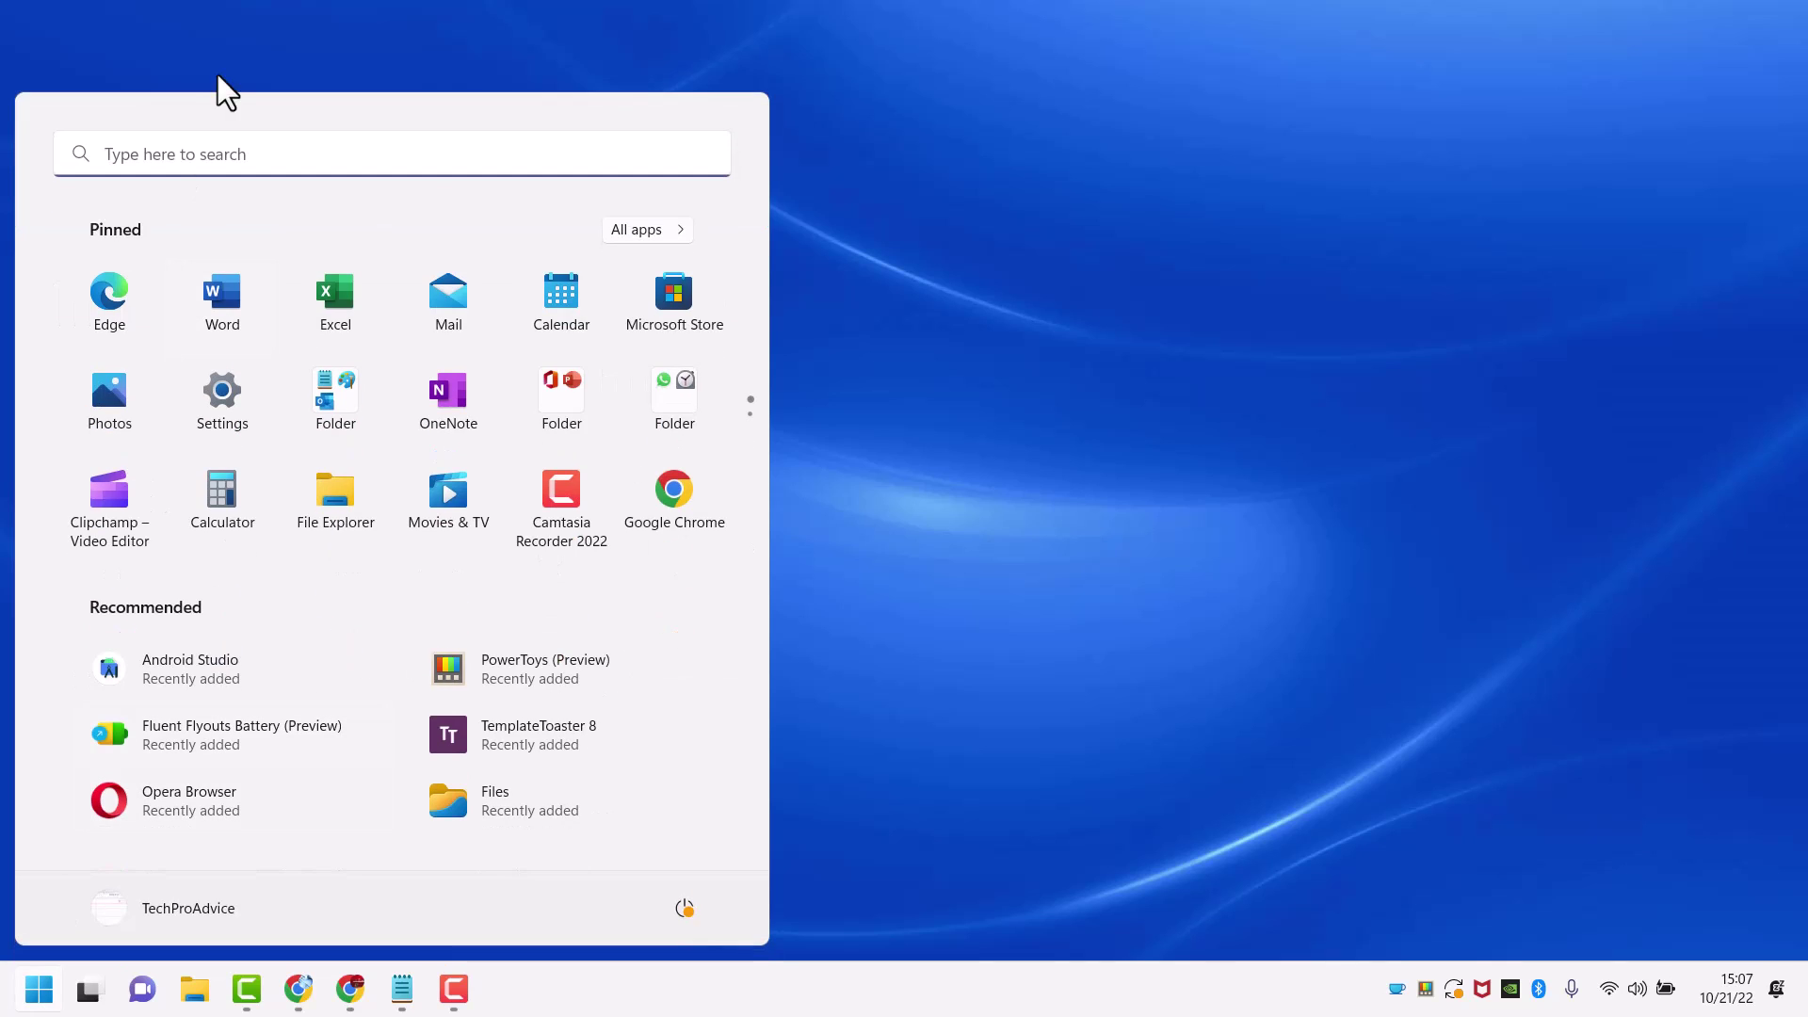
click(161, 158)
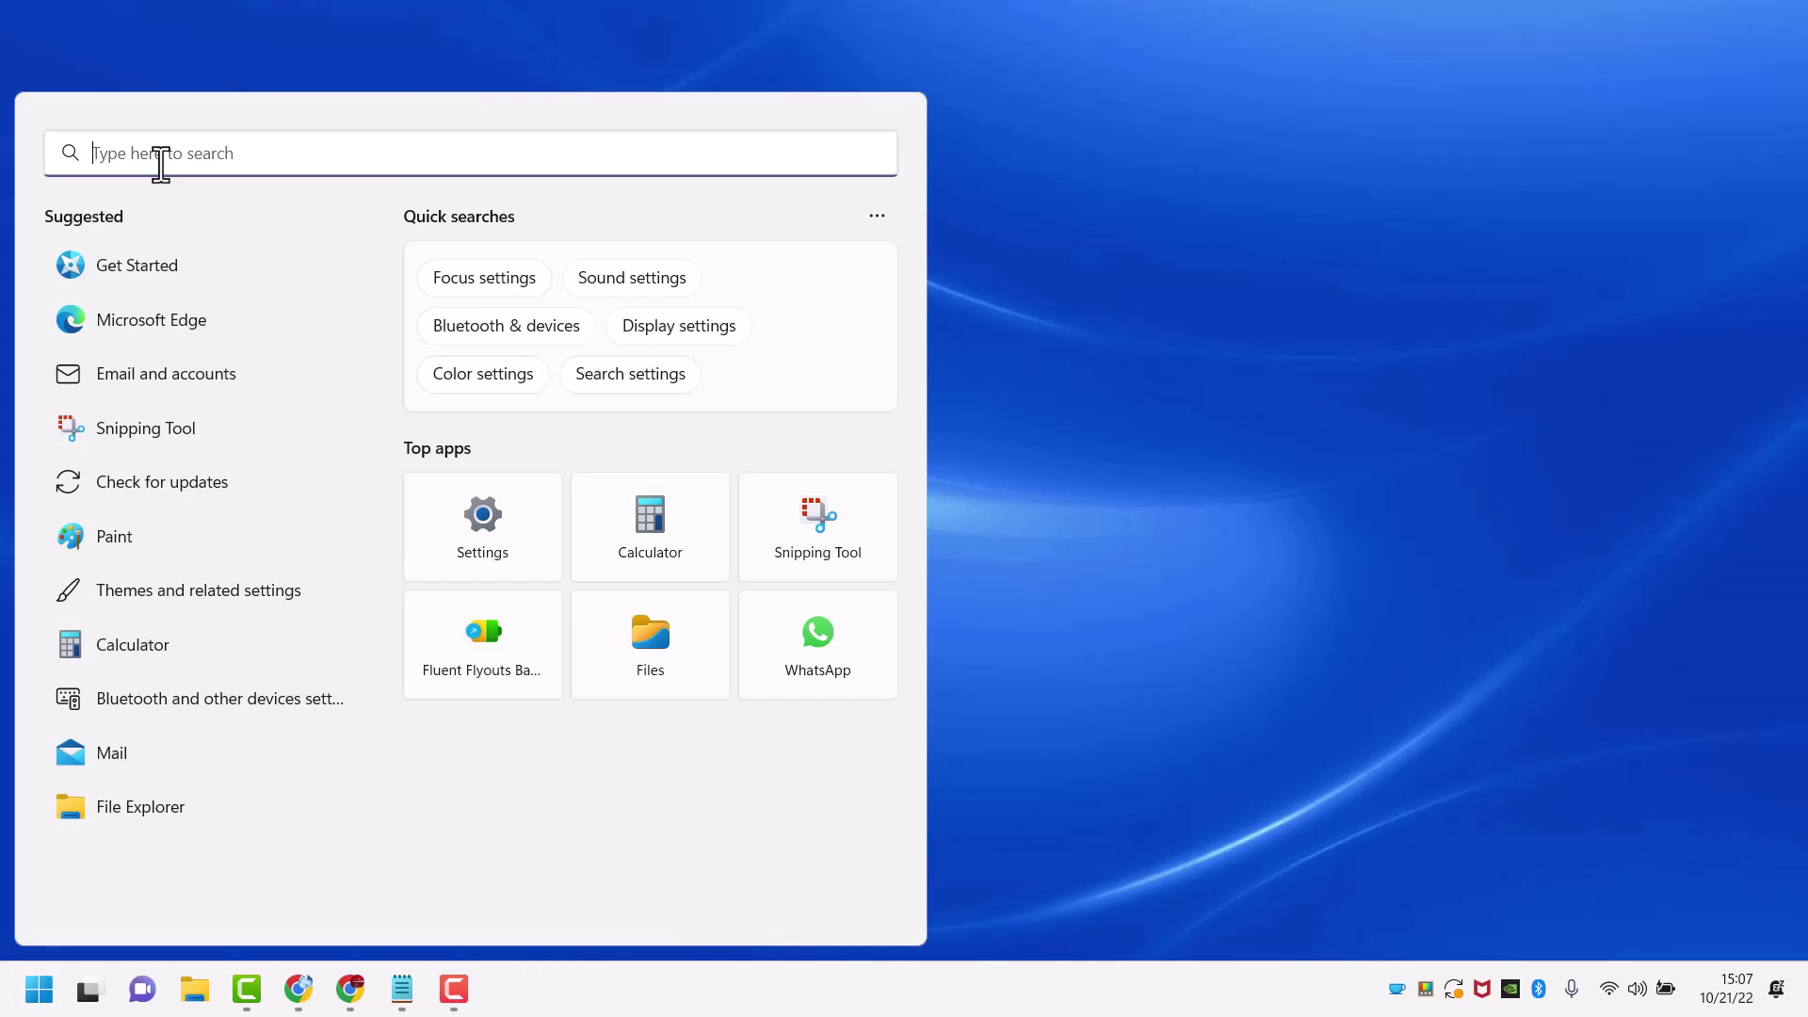
text(dev)
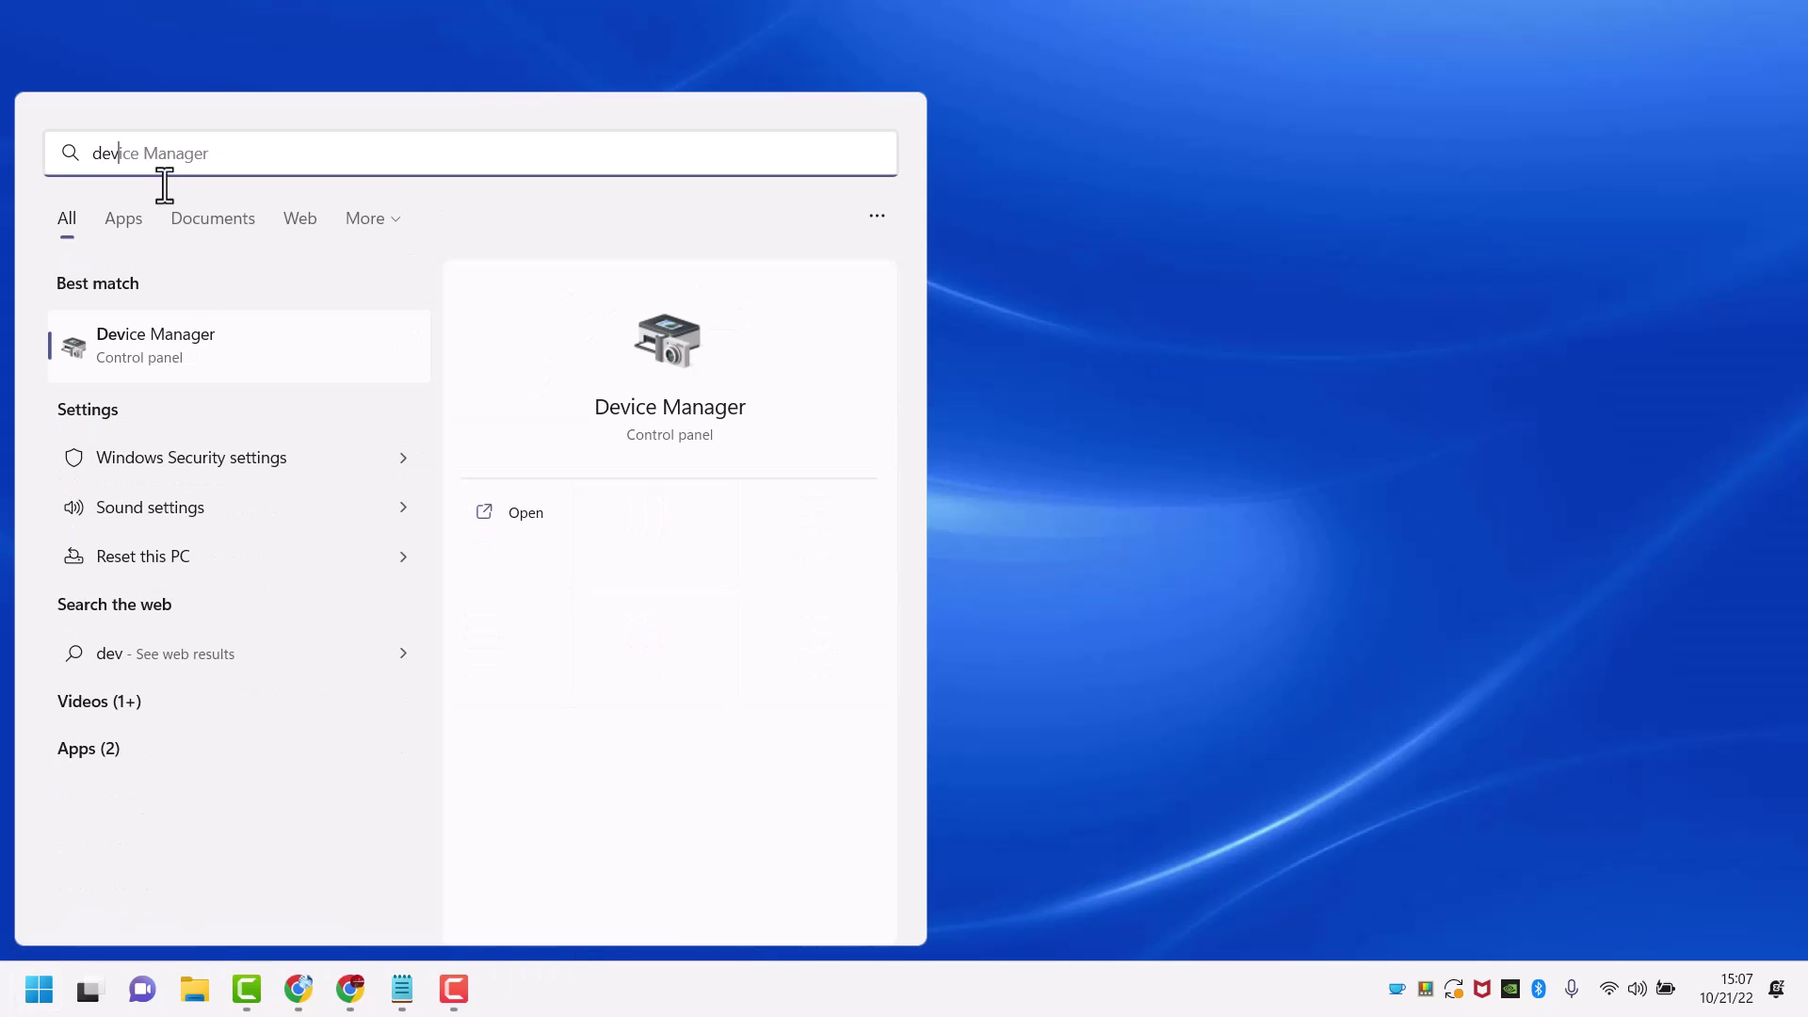
click(190, 336)
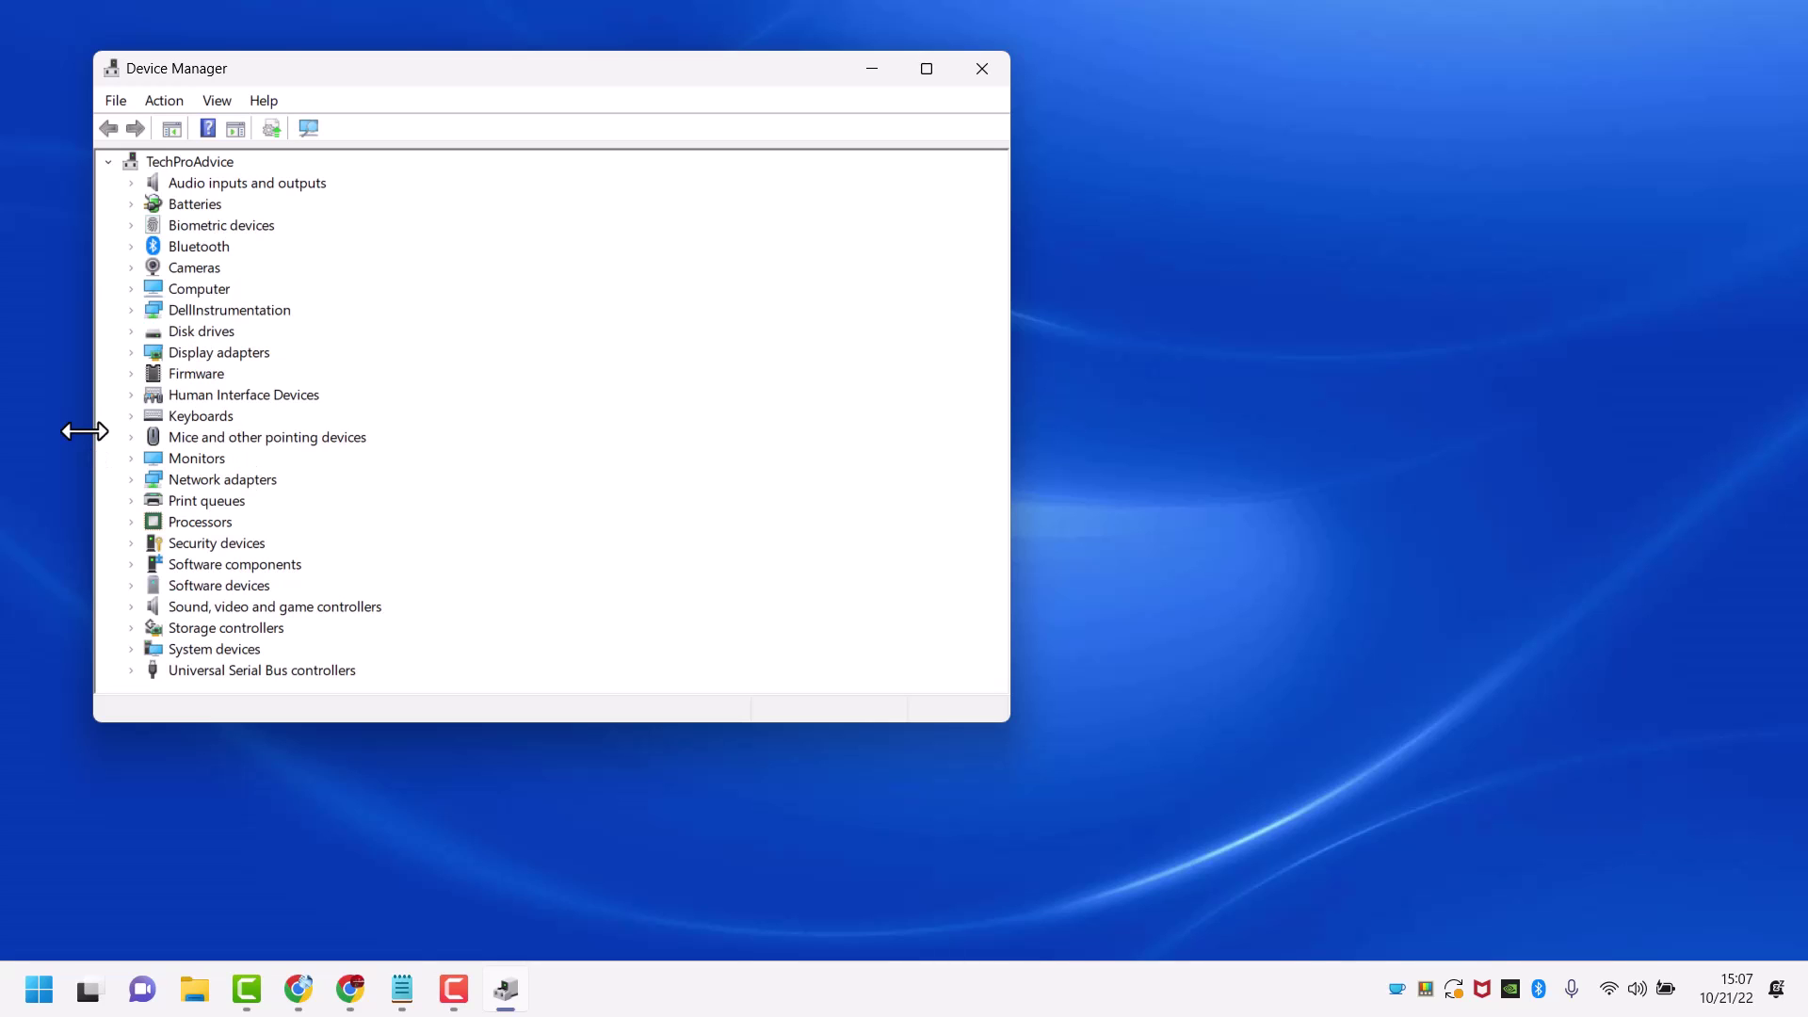
Run an automatic driver update for the HID-compliant mouse under Mice and other pointing devices, and close Device Manager.
click(140, 443)
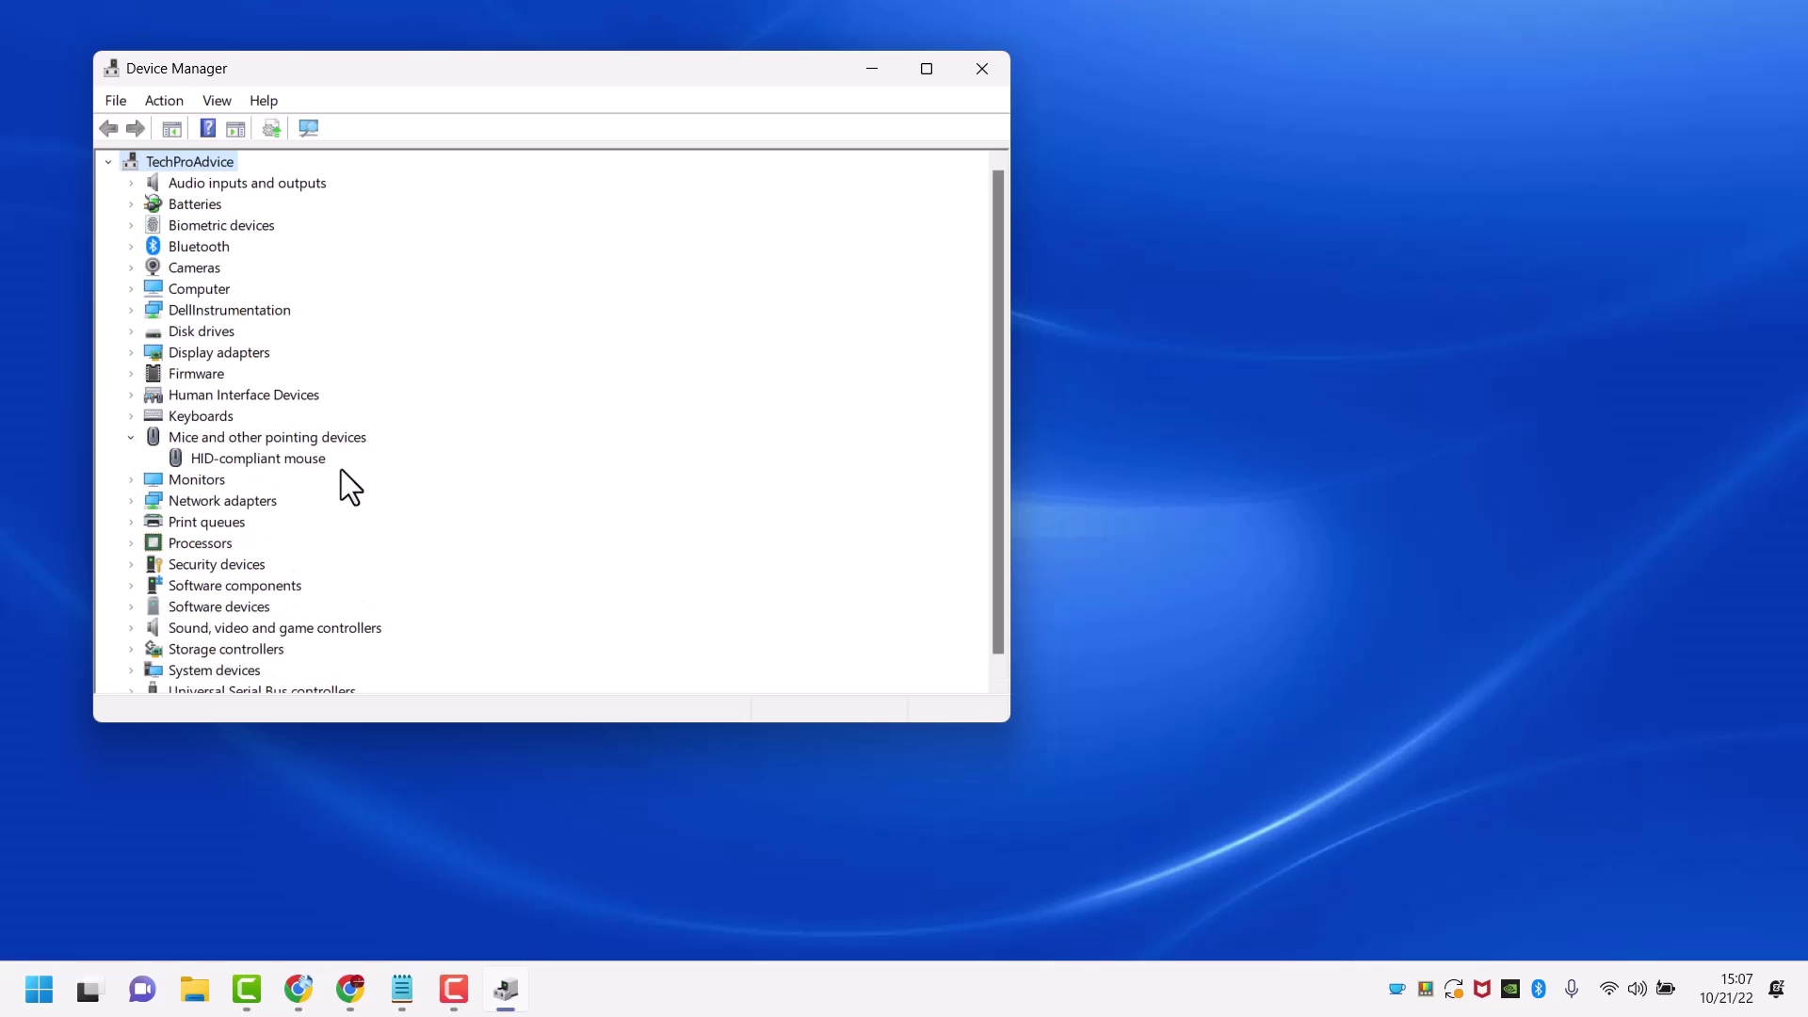
right_click(279, 460)
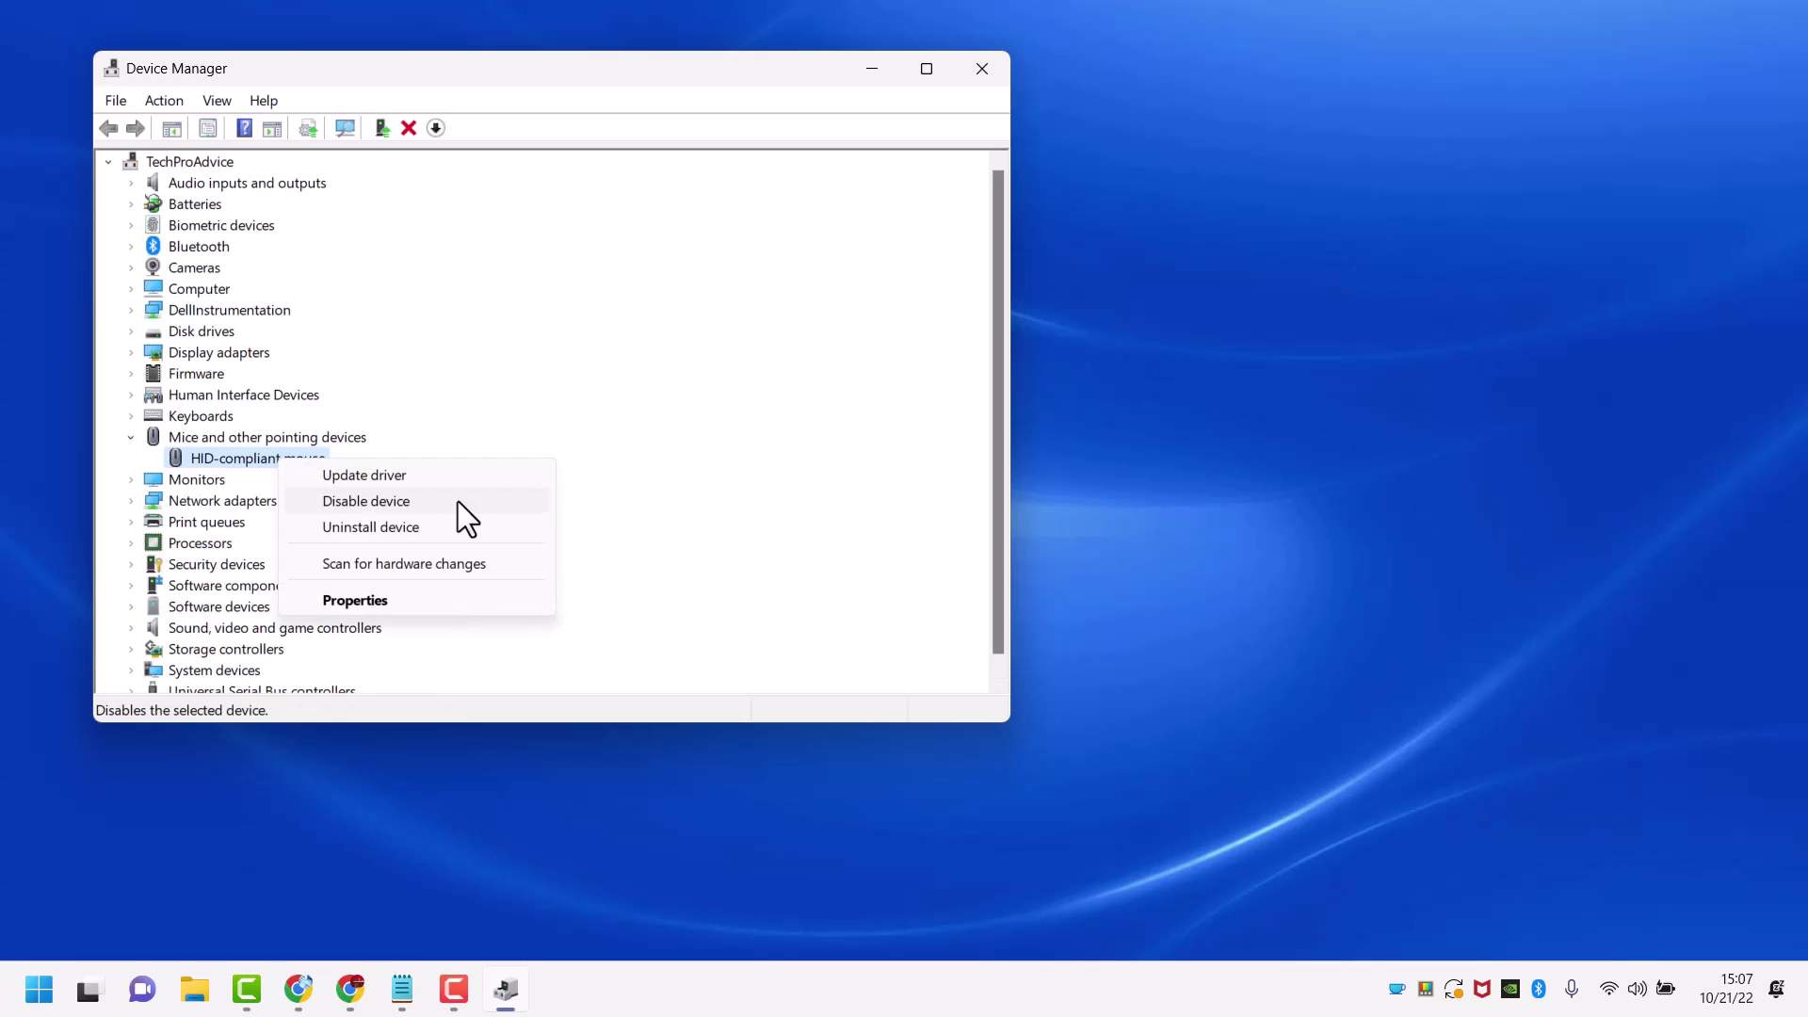
click(368, 475)
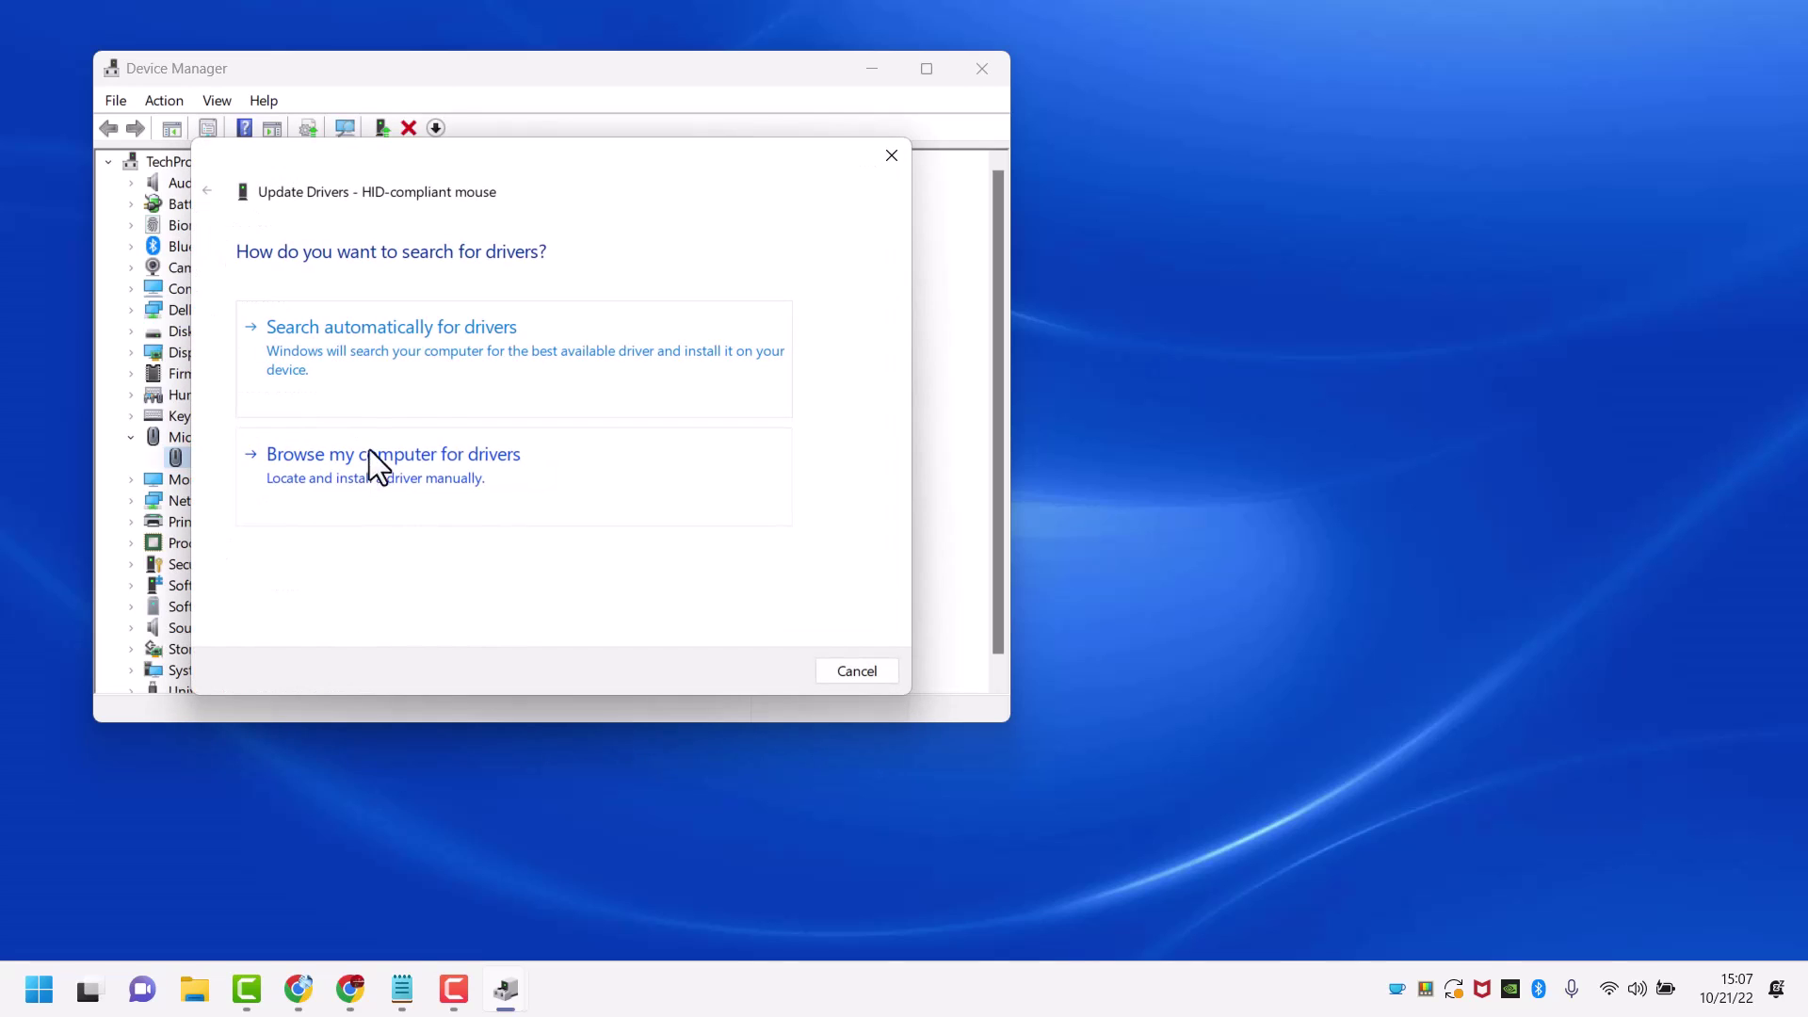
click(387, 341)
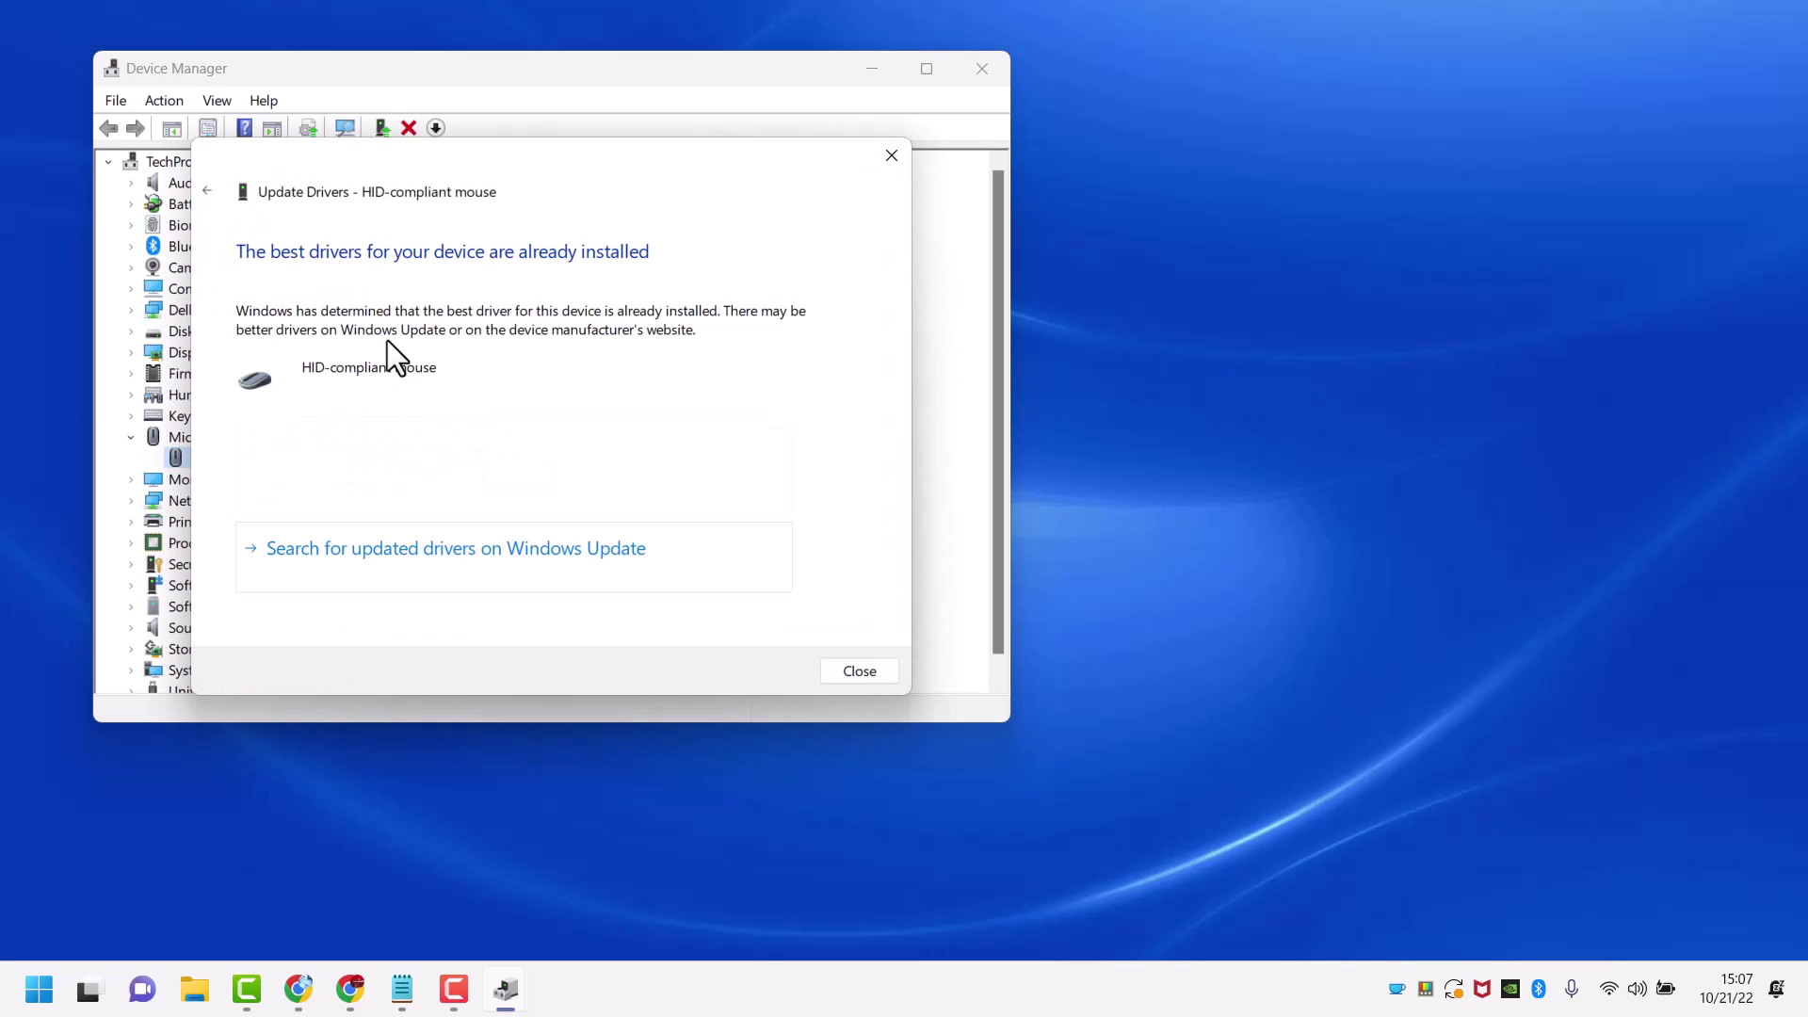
click(843, 673)
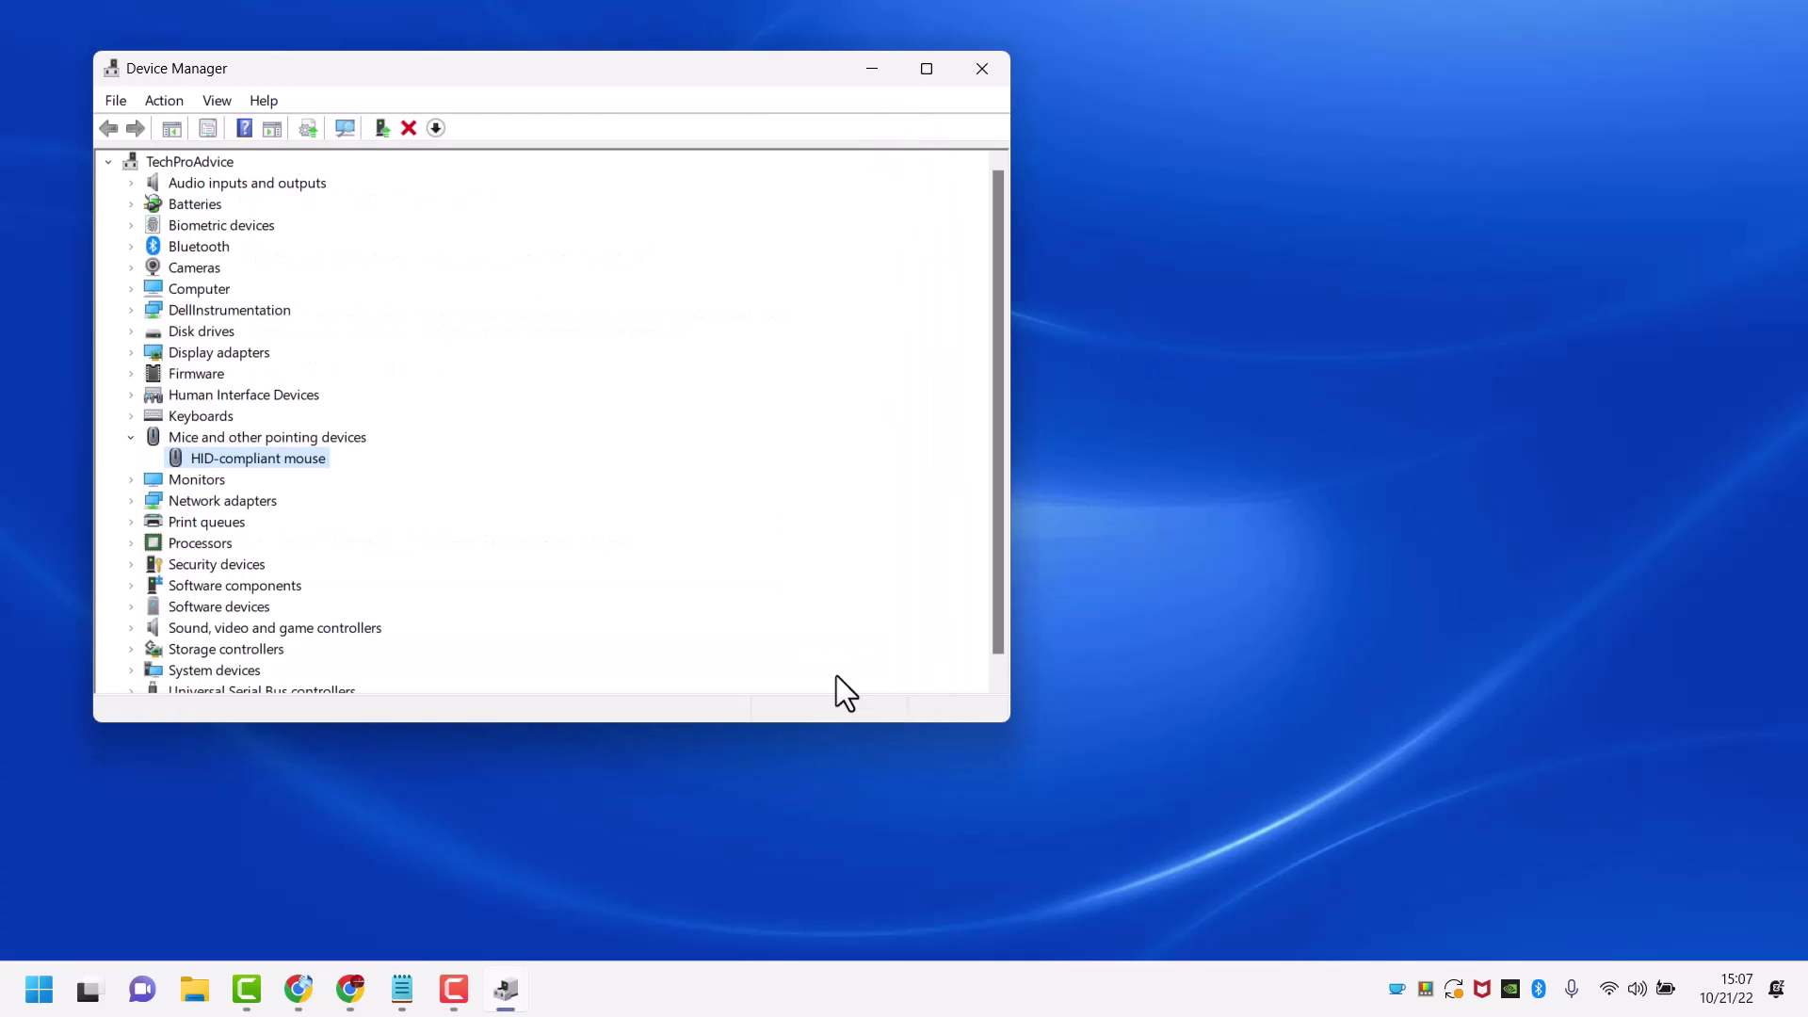
click(986, 66)
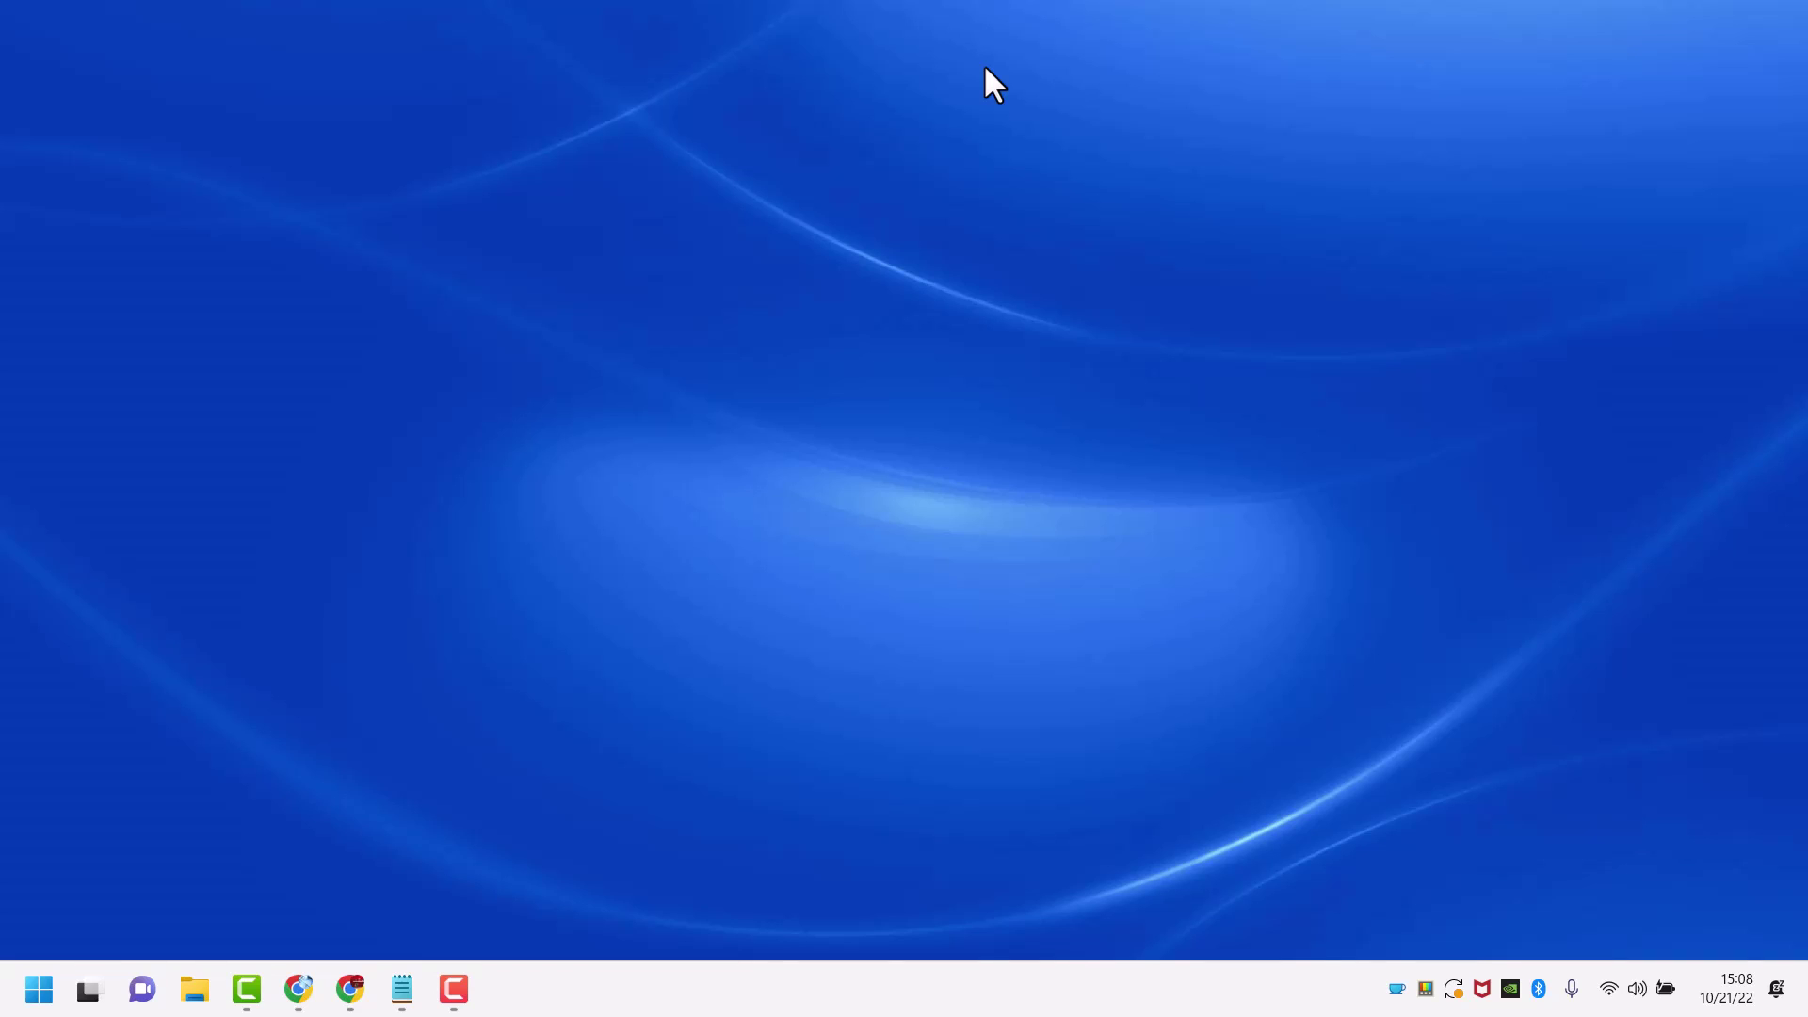
Open the desktop's display settings and select the 125% (Recommended) scale.
right_click(844, 207)
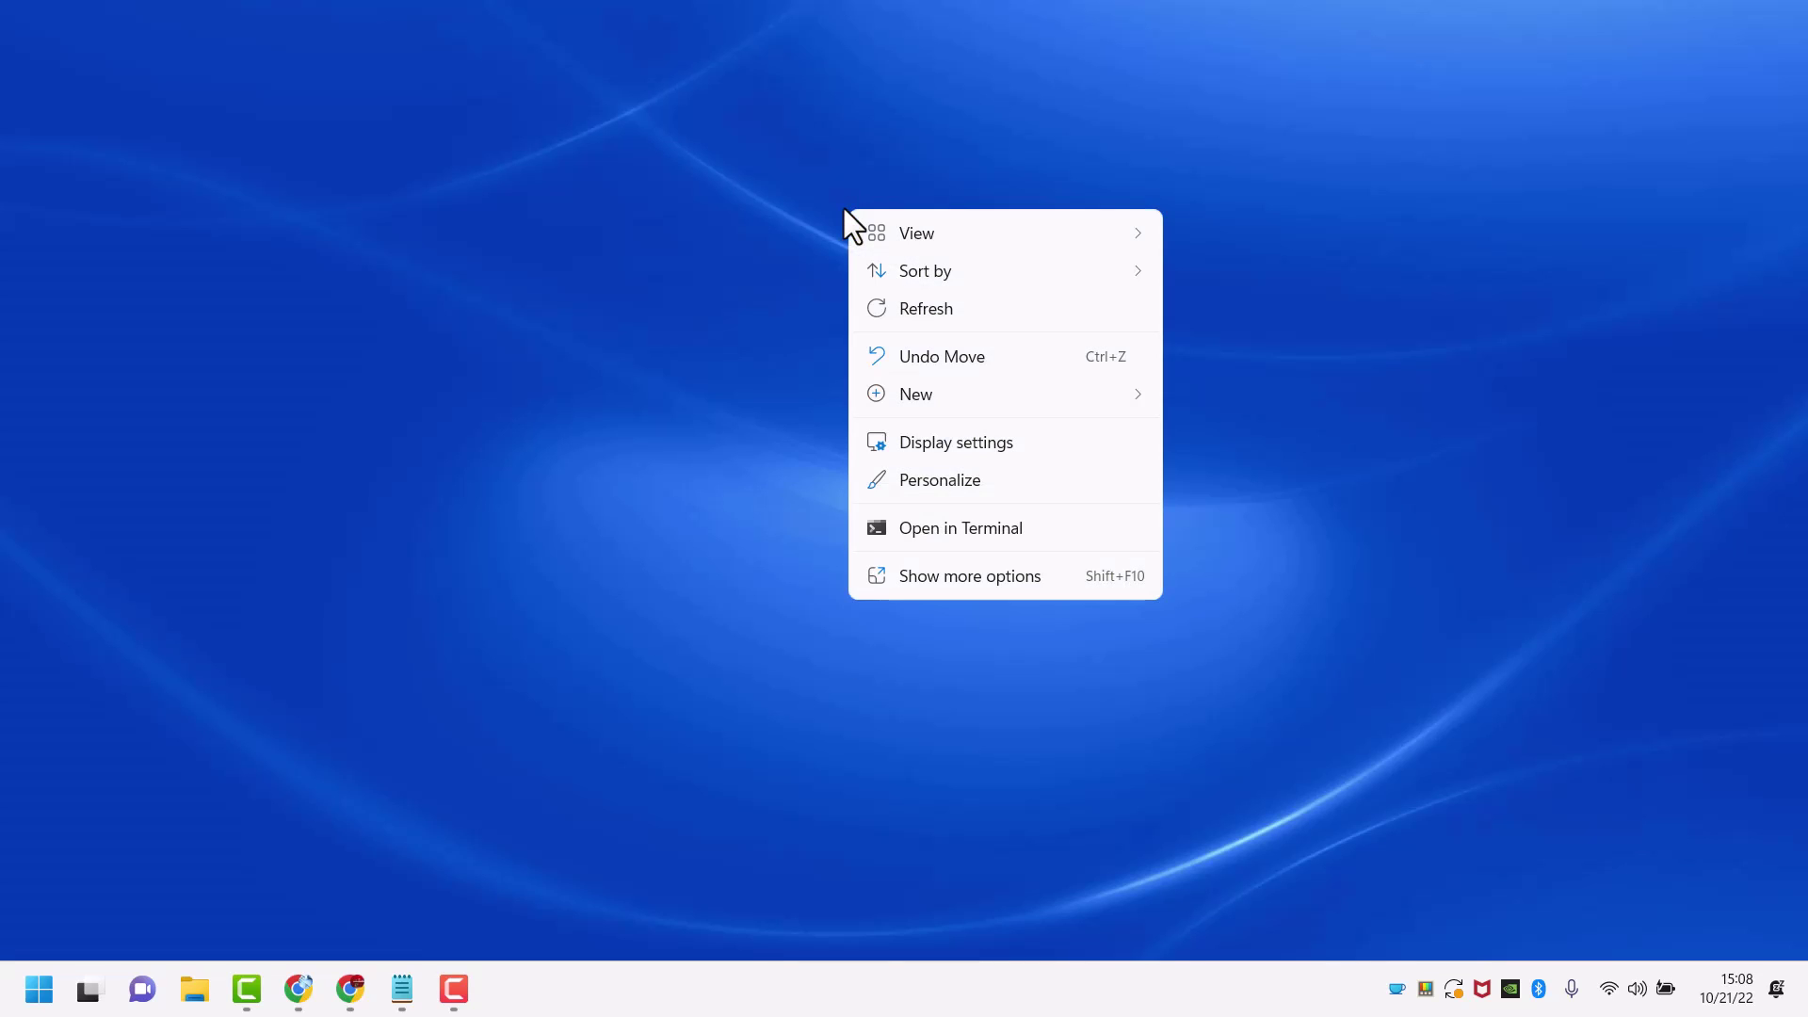
click(969, 437)
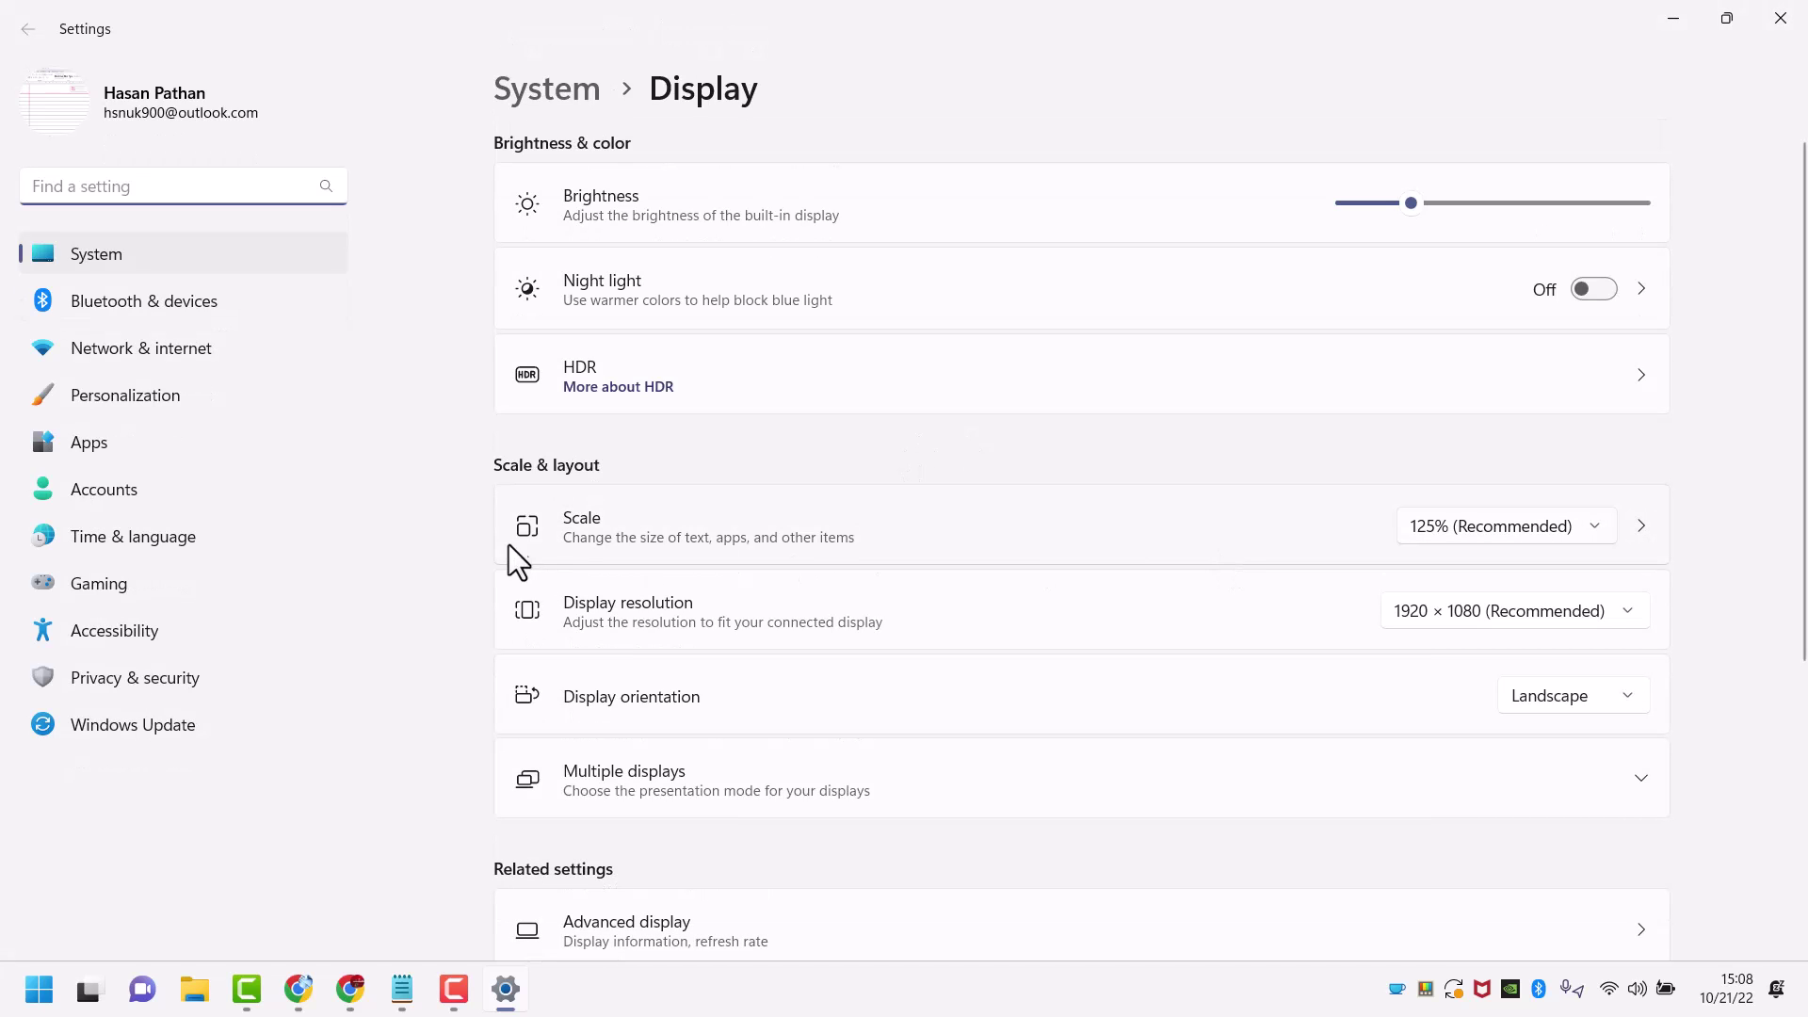
click(1596, 525)
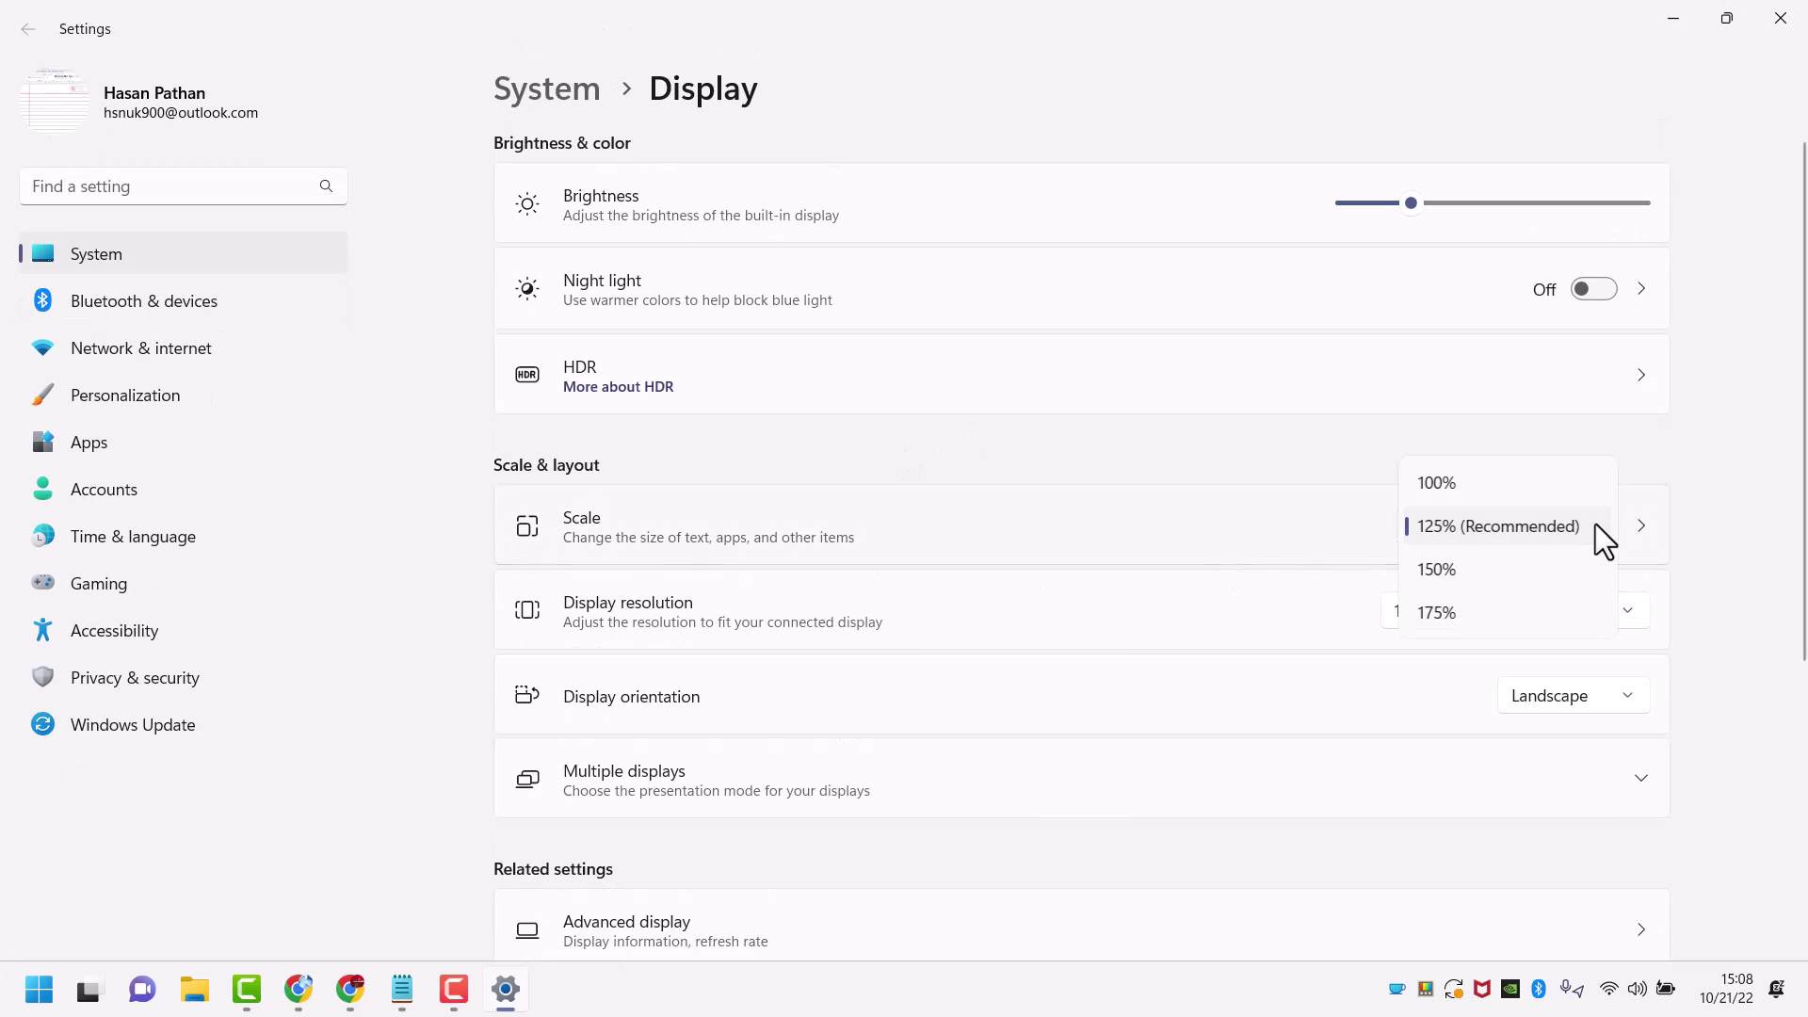
click(1507, 526)
click(1522, 525)
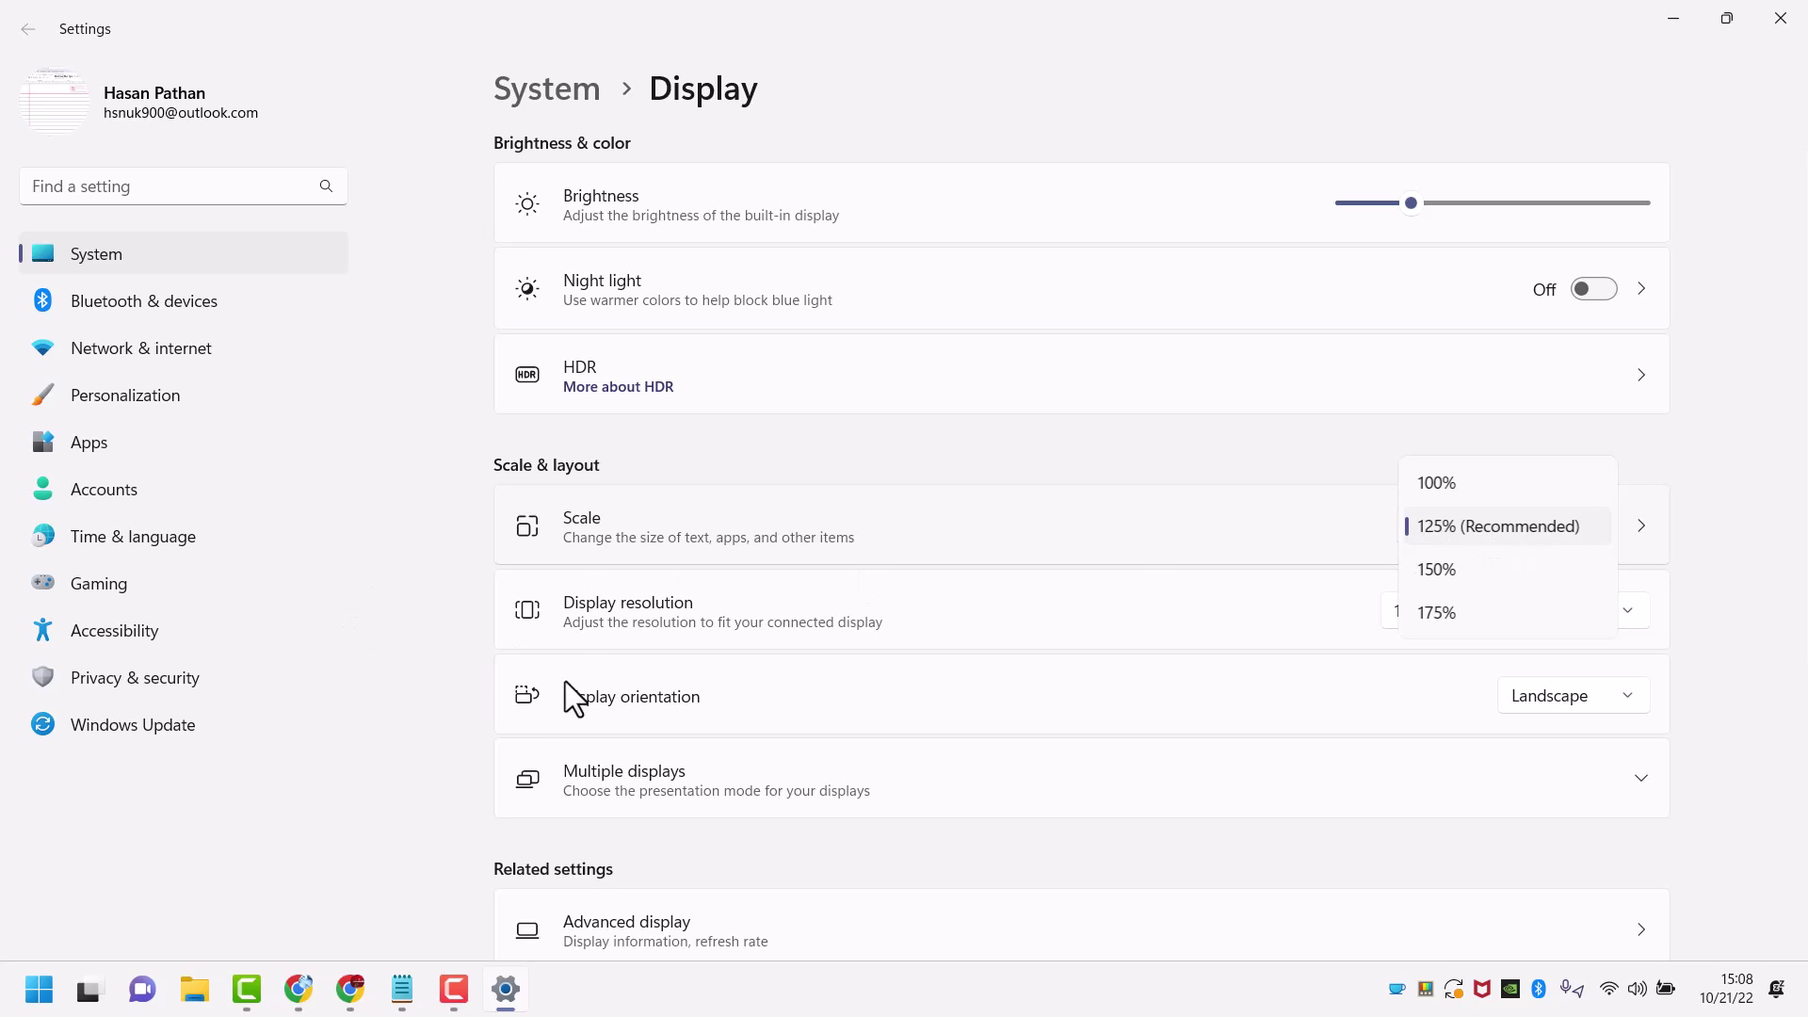
click(388, 709)
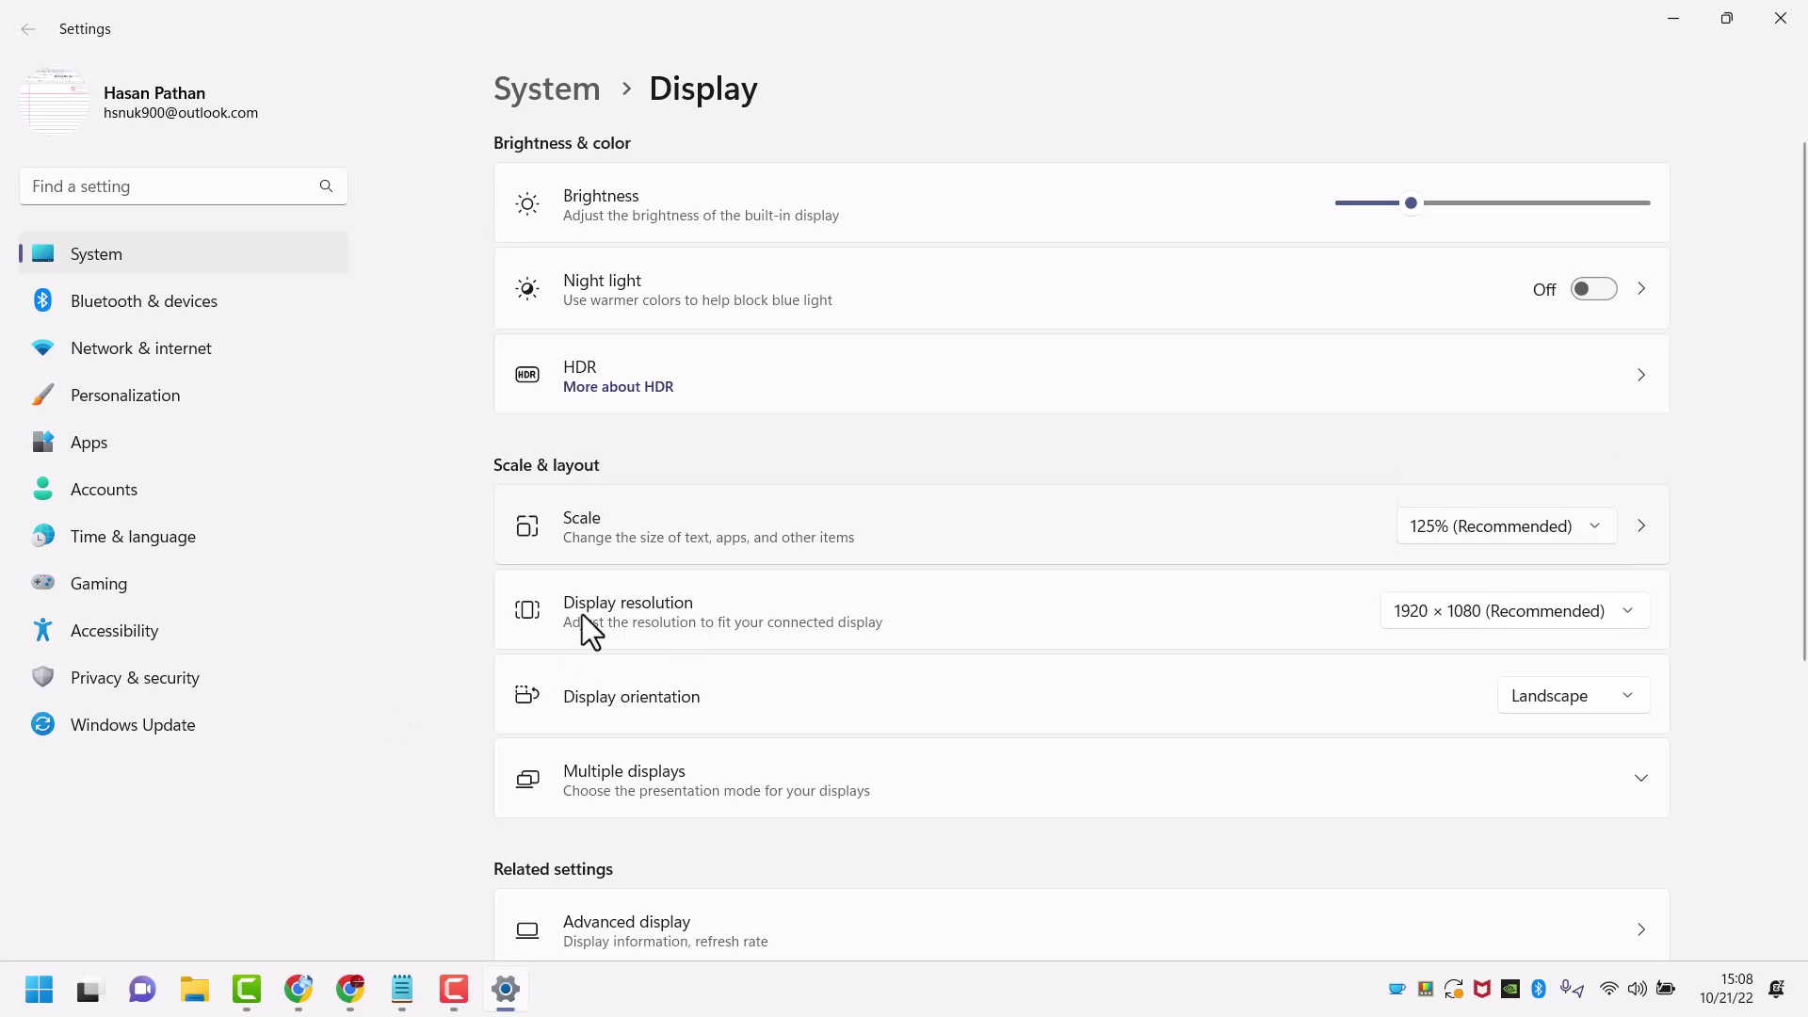
Select the 1920 × 1080 (Recommended) display resolution and close Settings.
click(1447, 615)
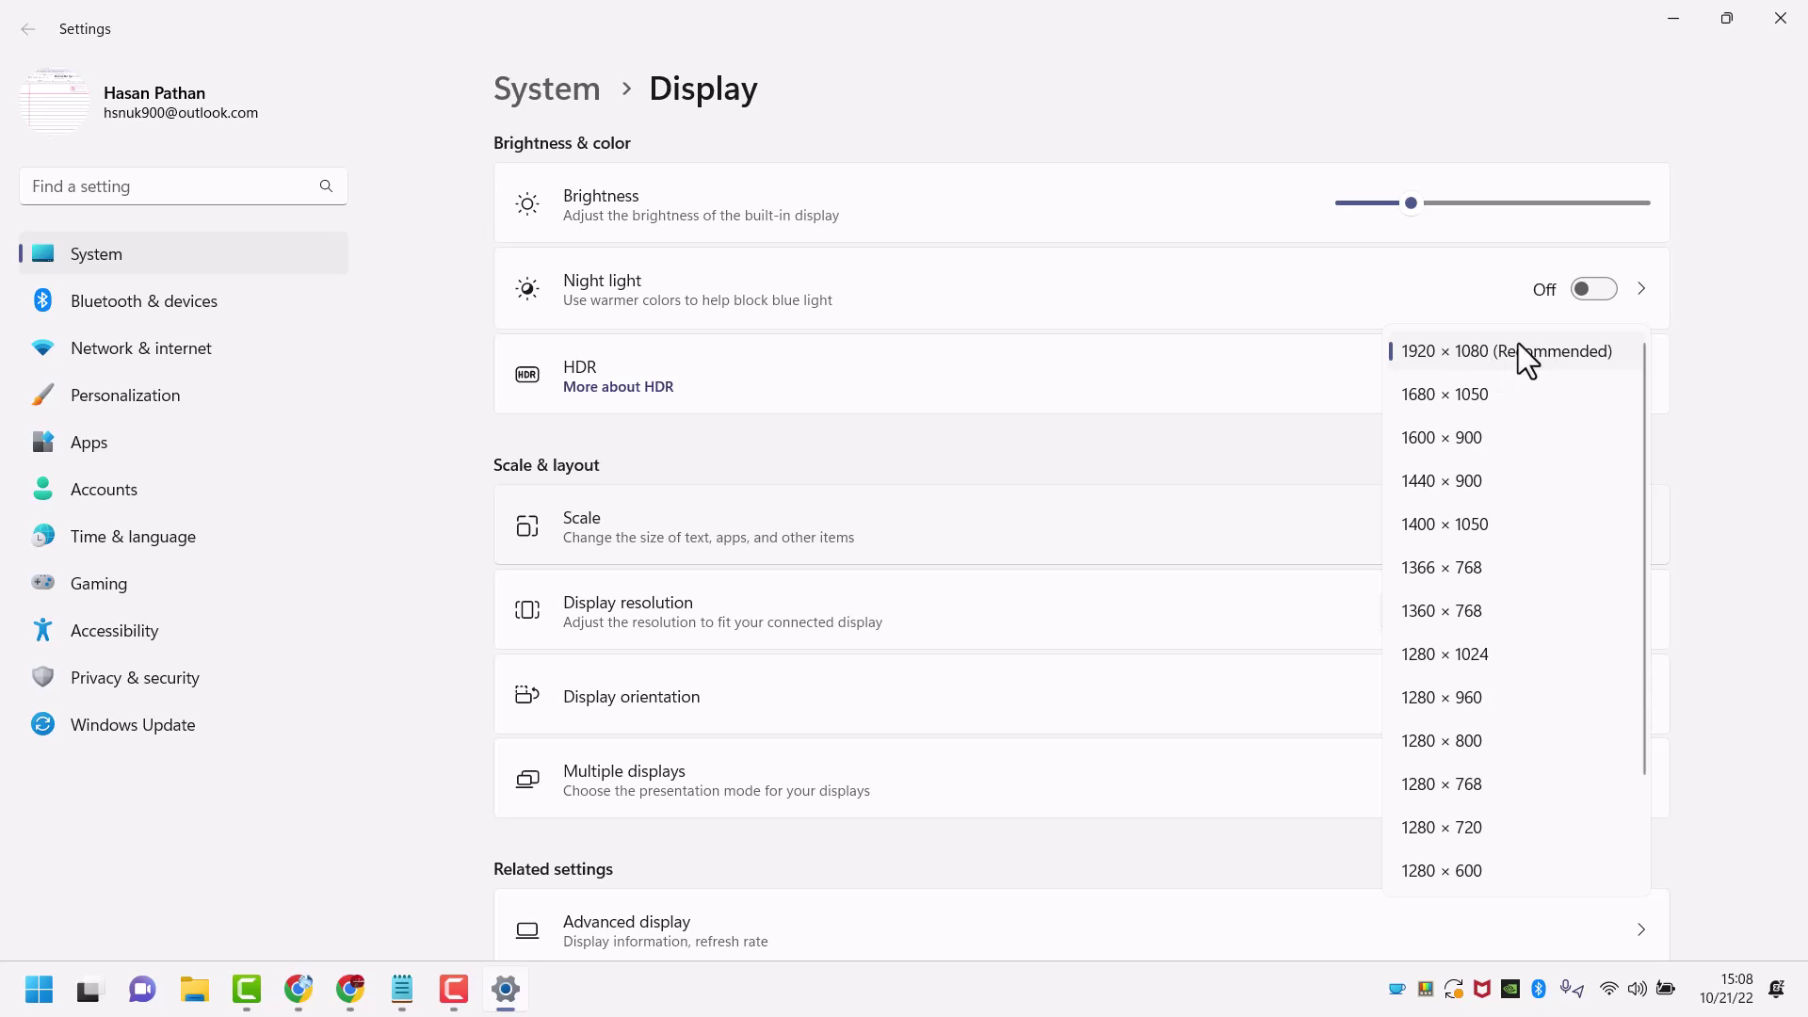
click(1507, 347)
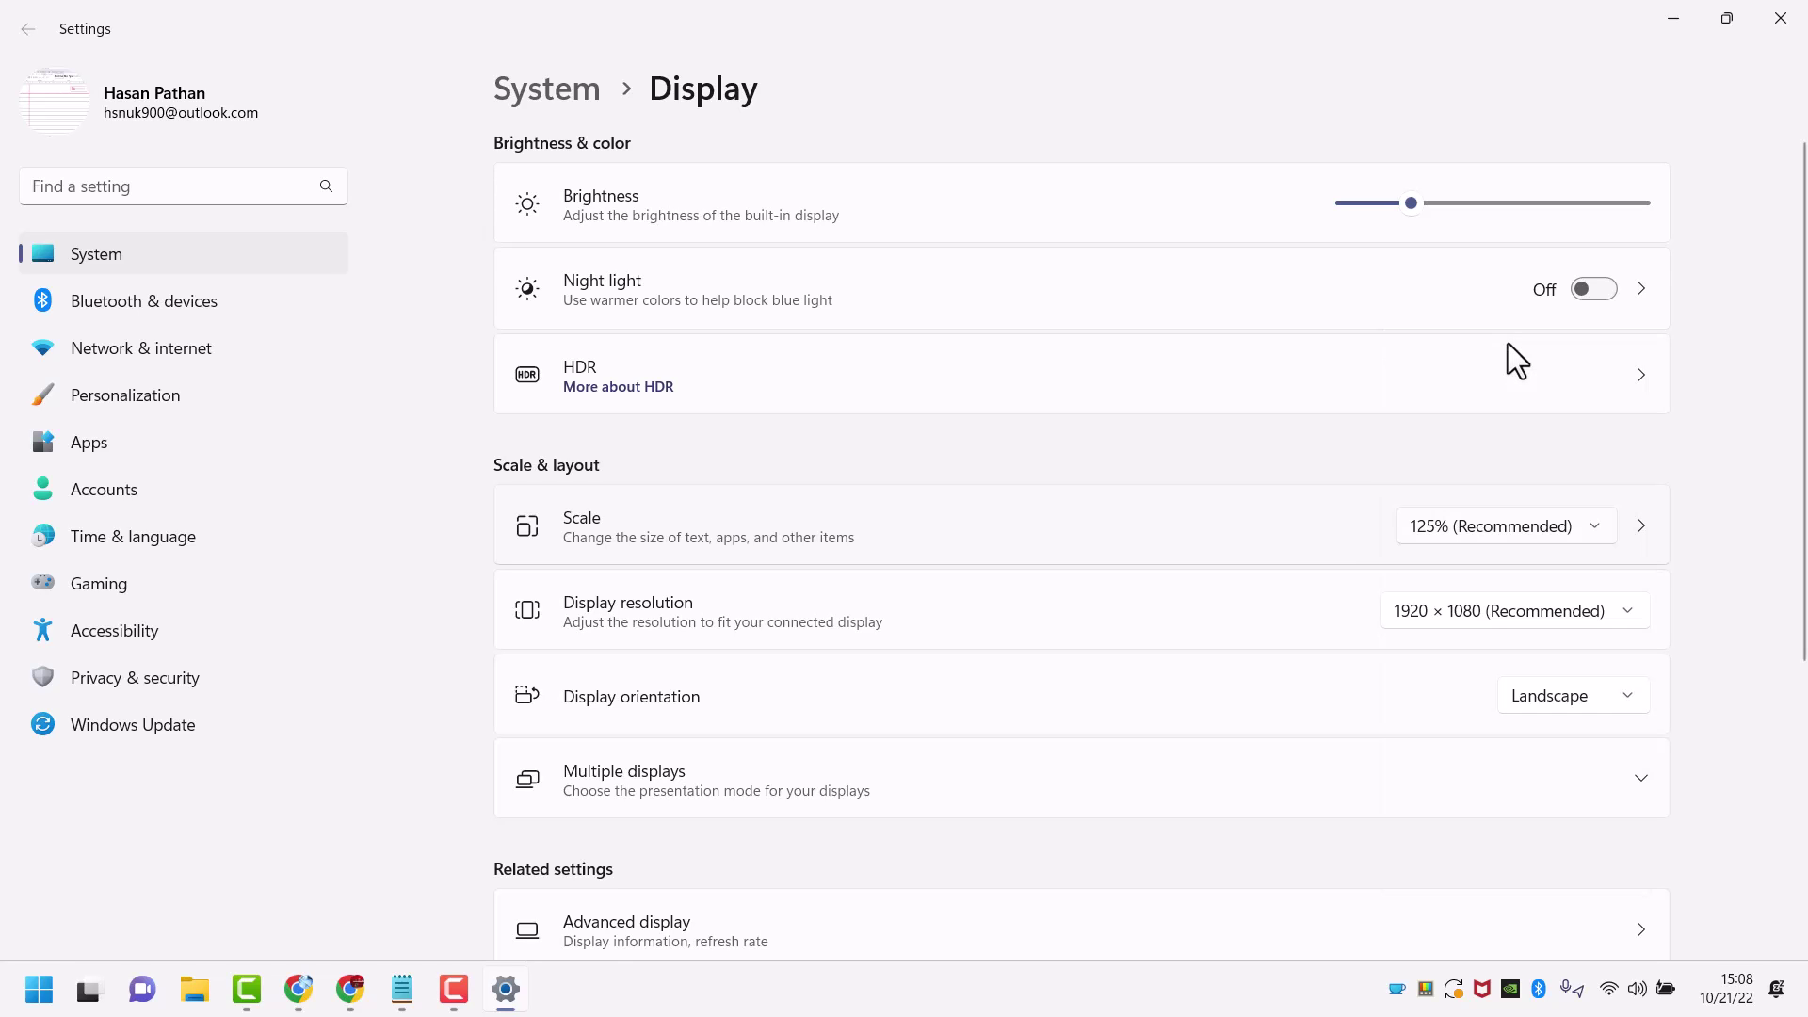
click(1780, 17)
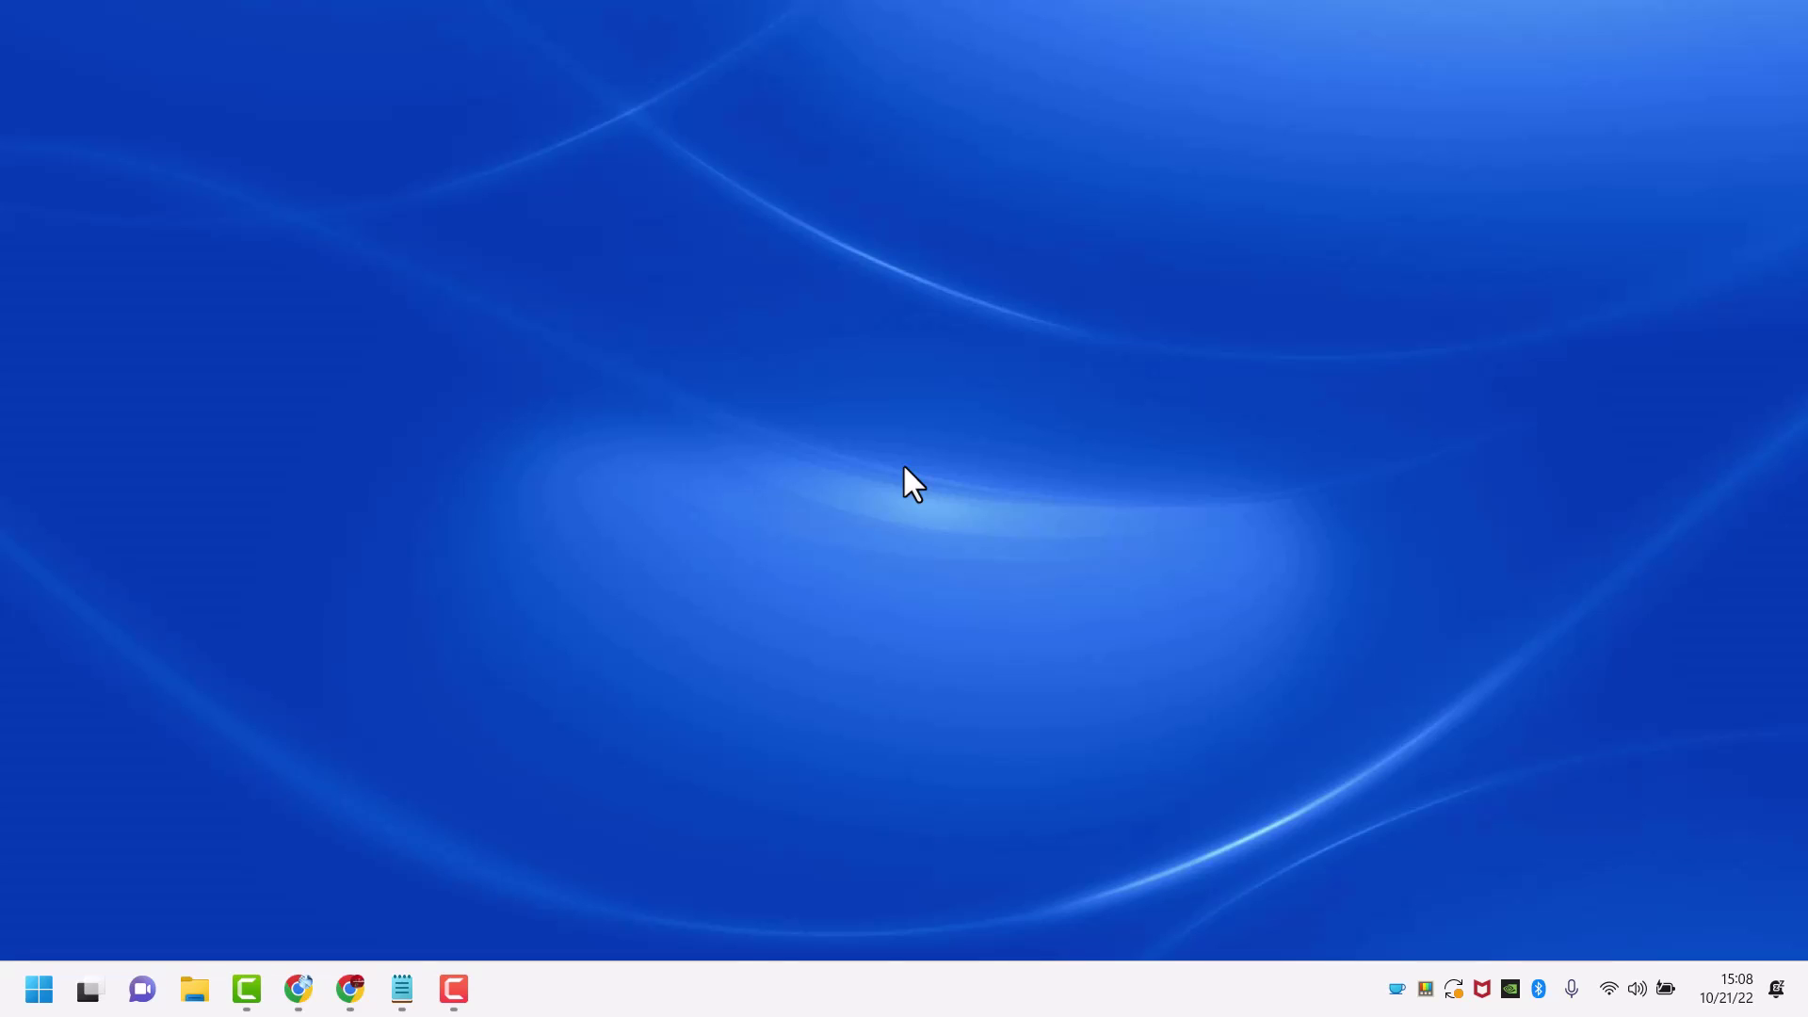
Turn on the display of desktop icons.
right_click(828, 87)
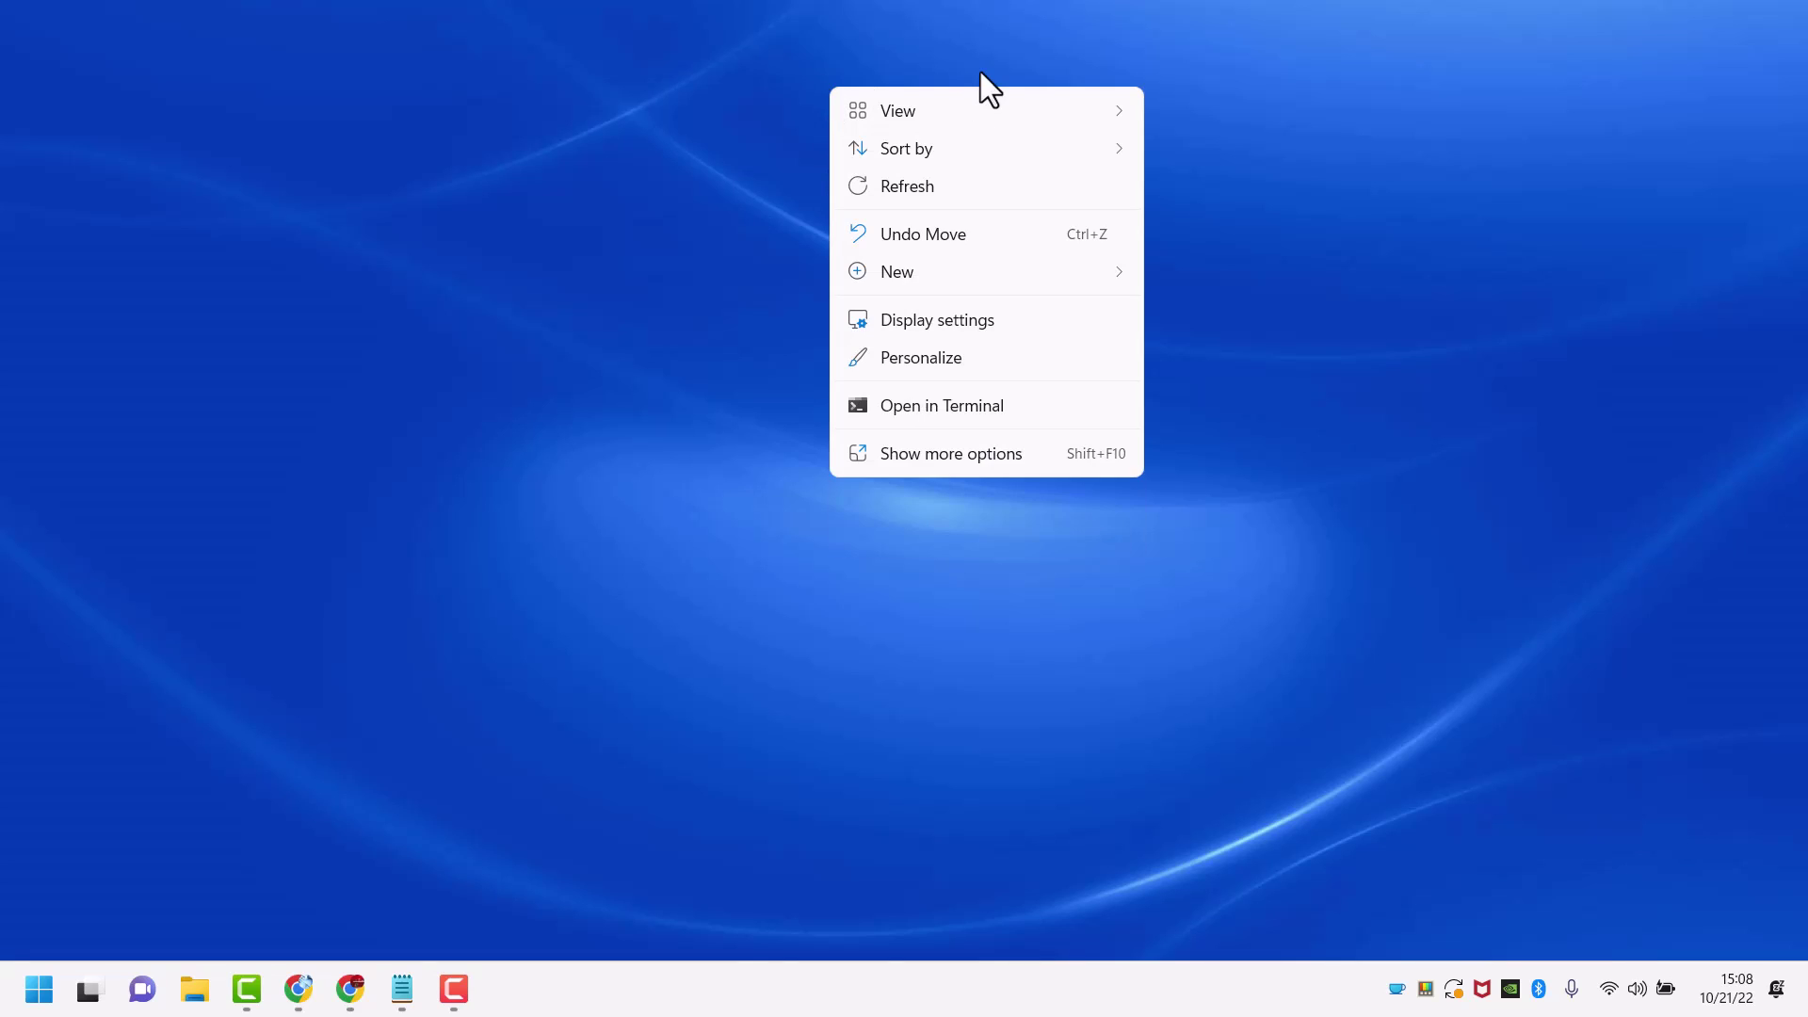
mouse_move(962, 113)
click(1262, 313)
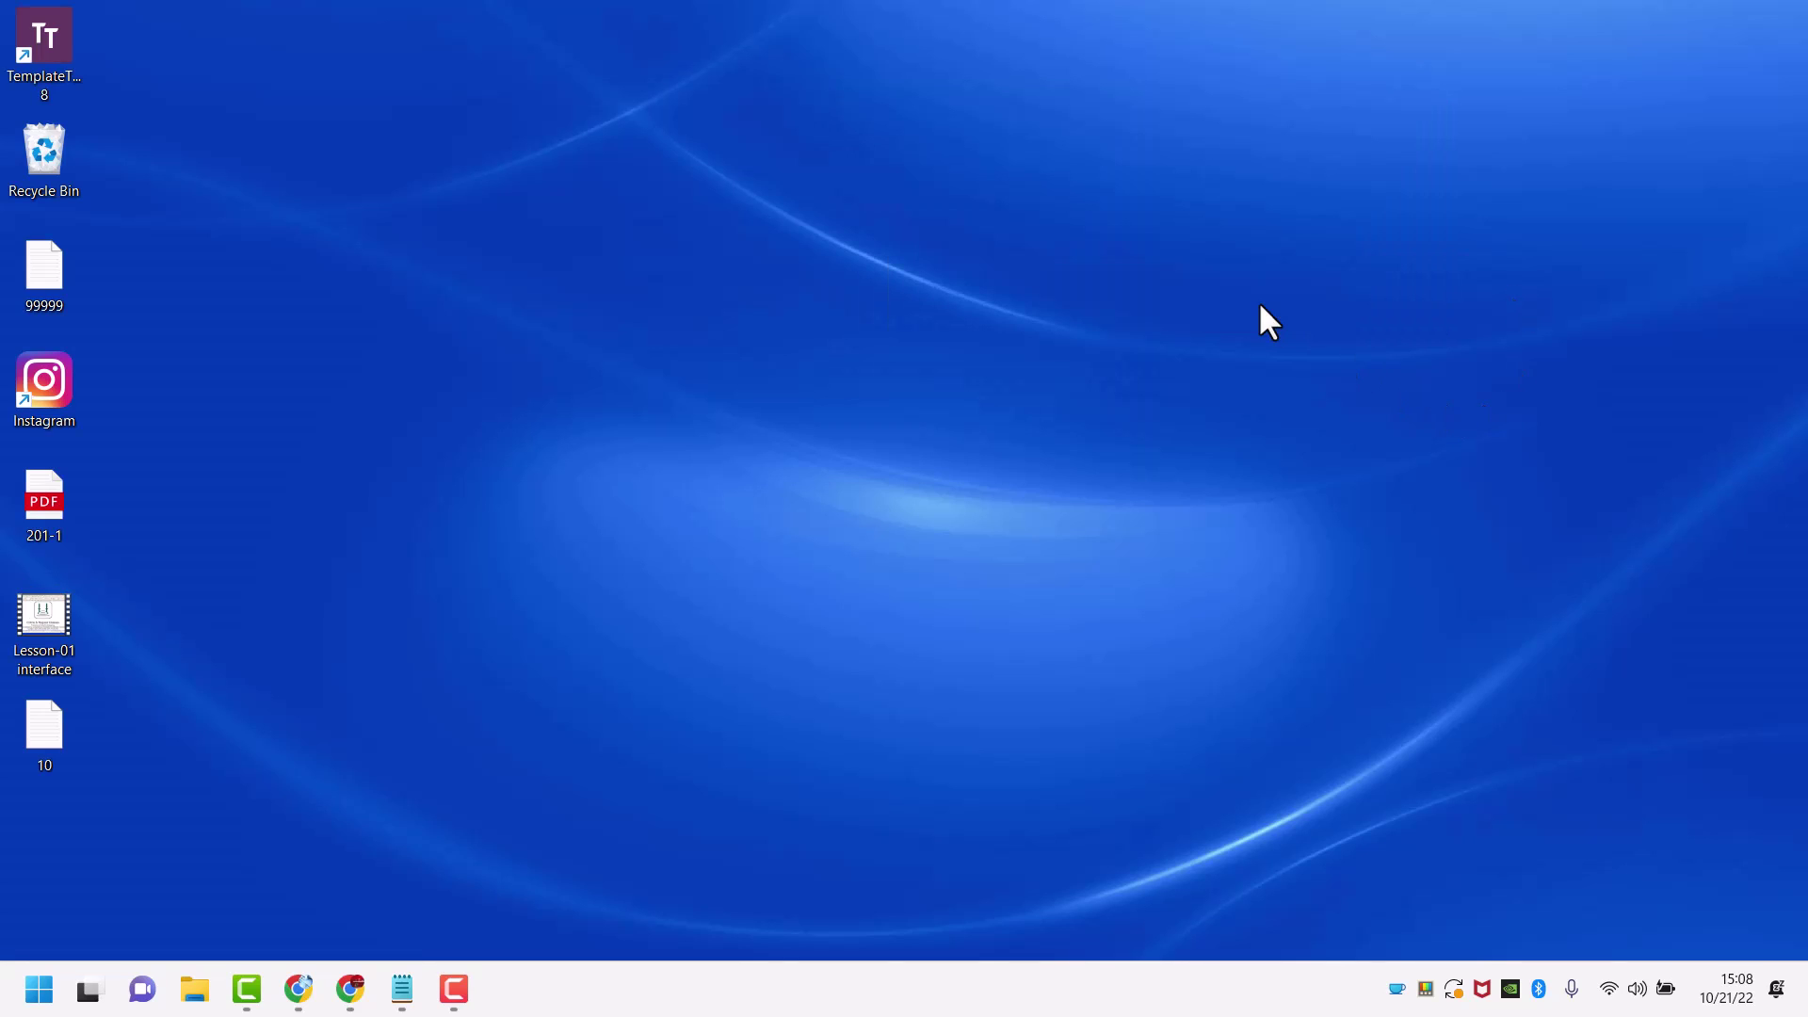
Open the properties of the TemplateToaster 8 desktop shortcut.
right_click(31, 6)
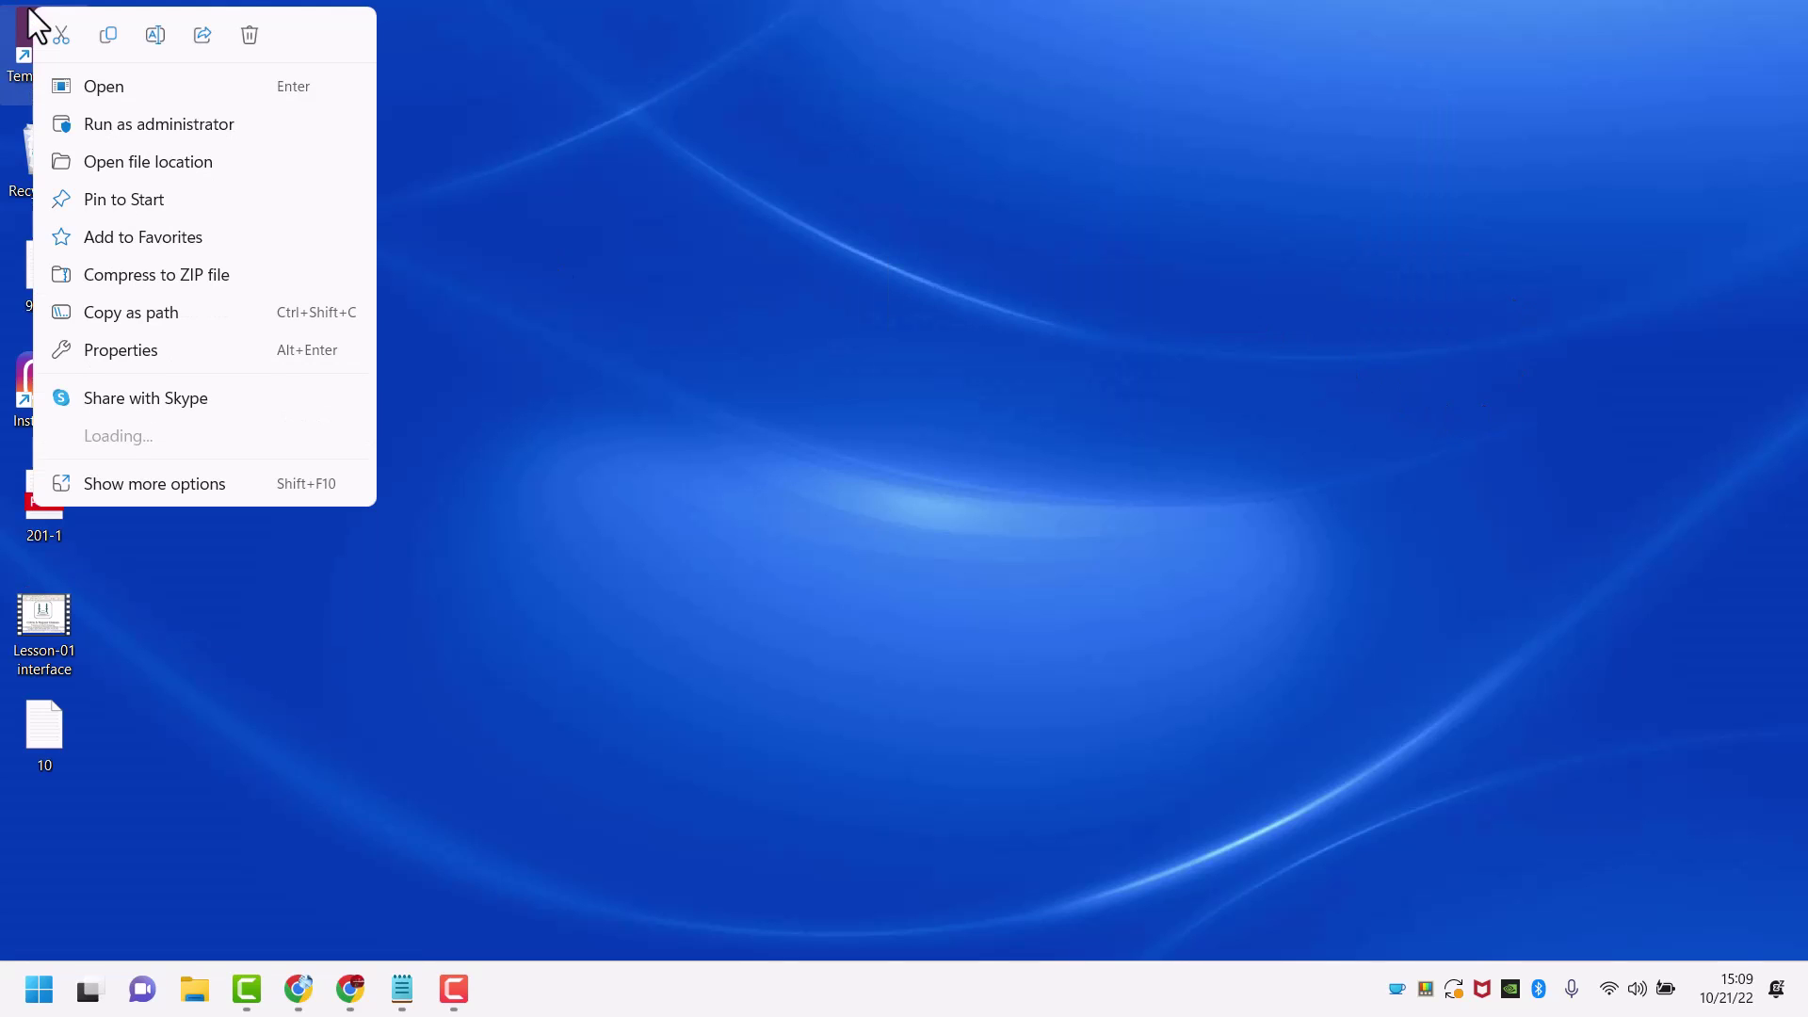
click(169, 485)
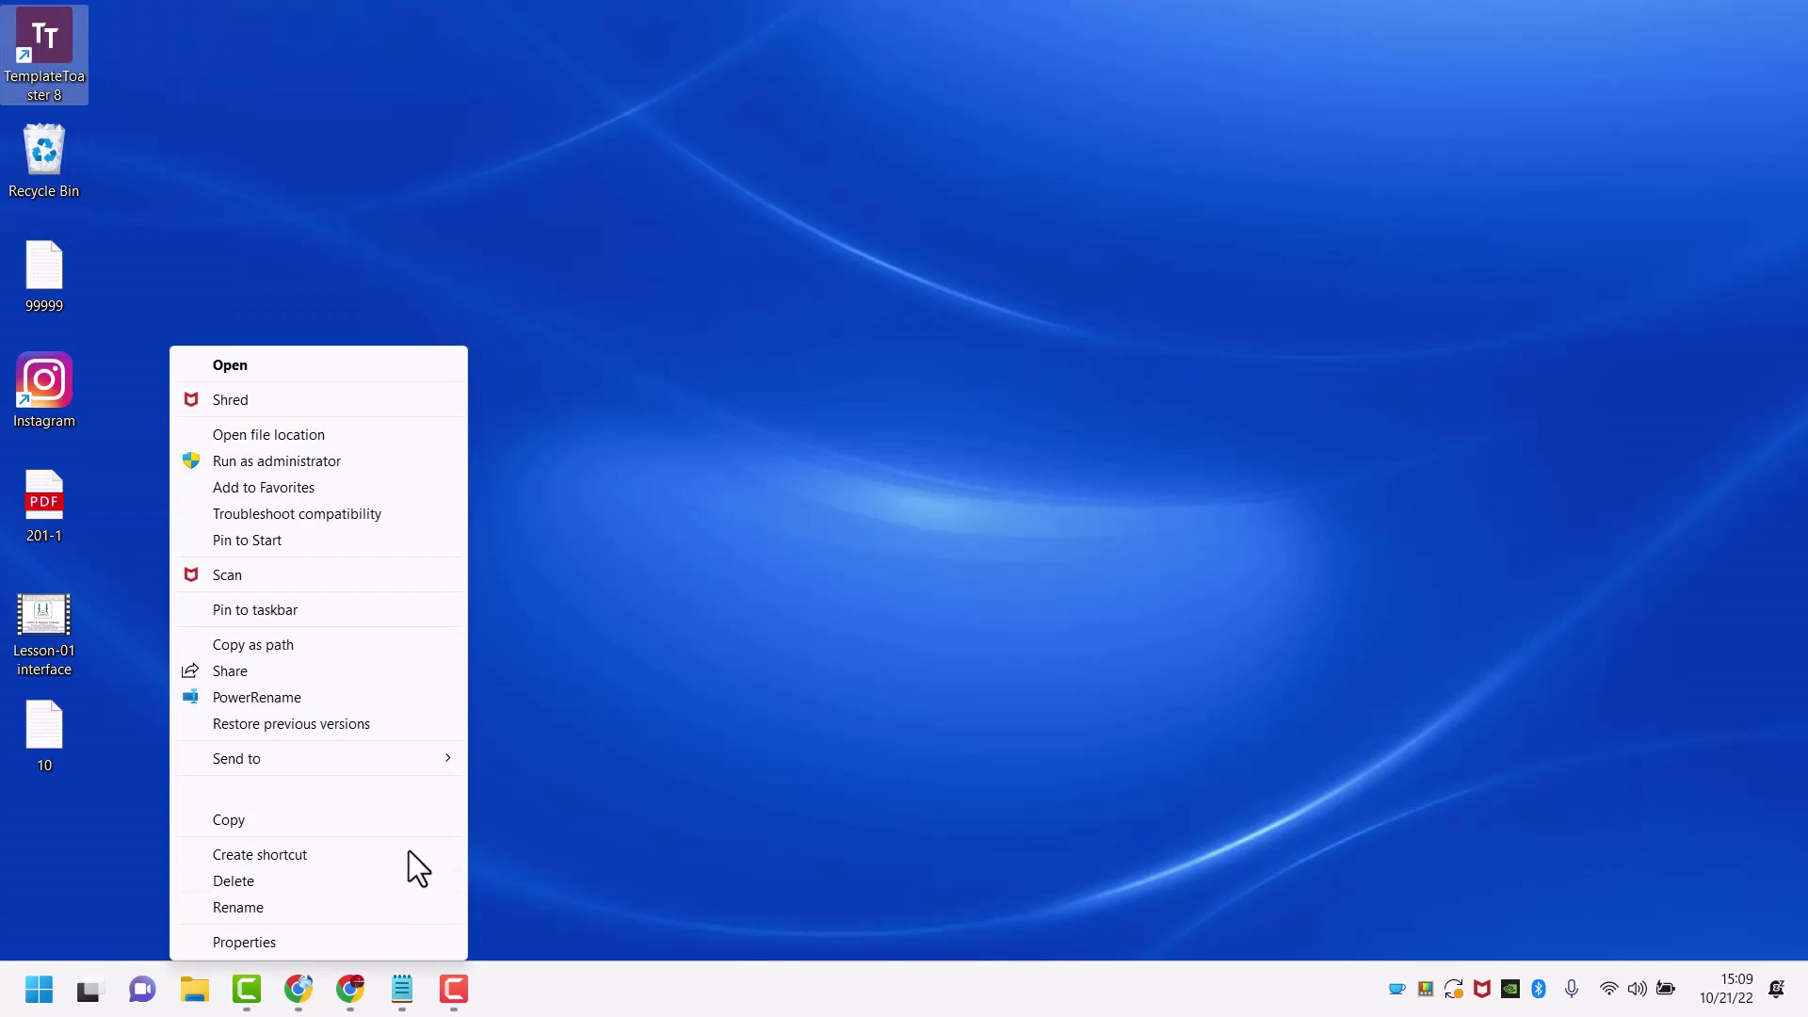
click(250, 940)
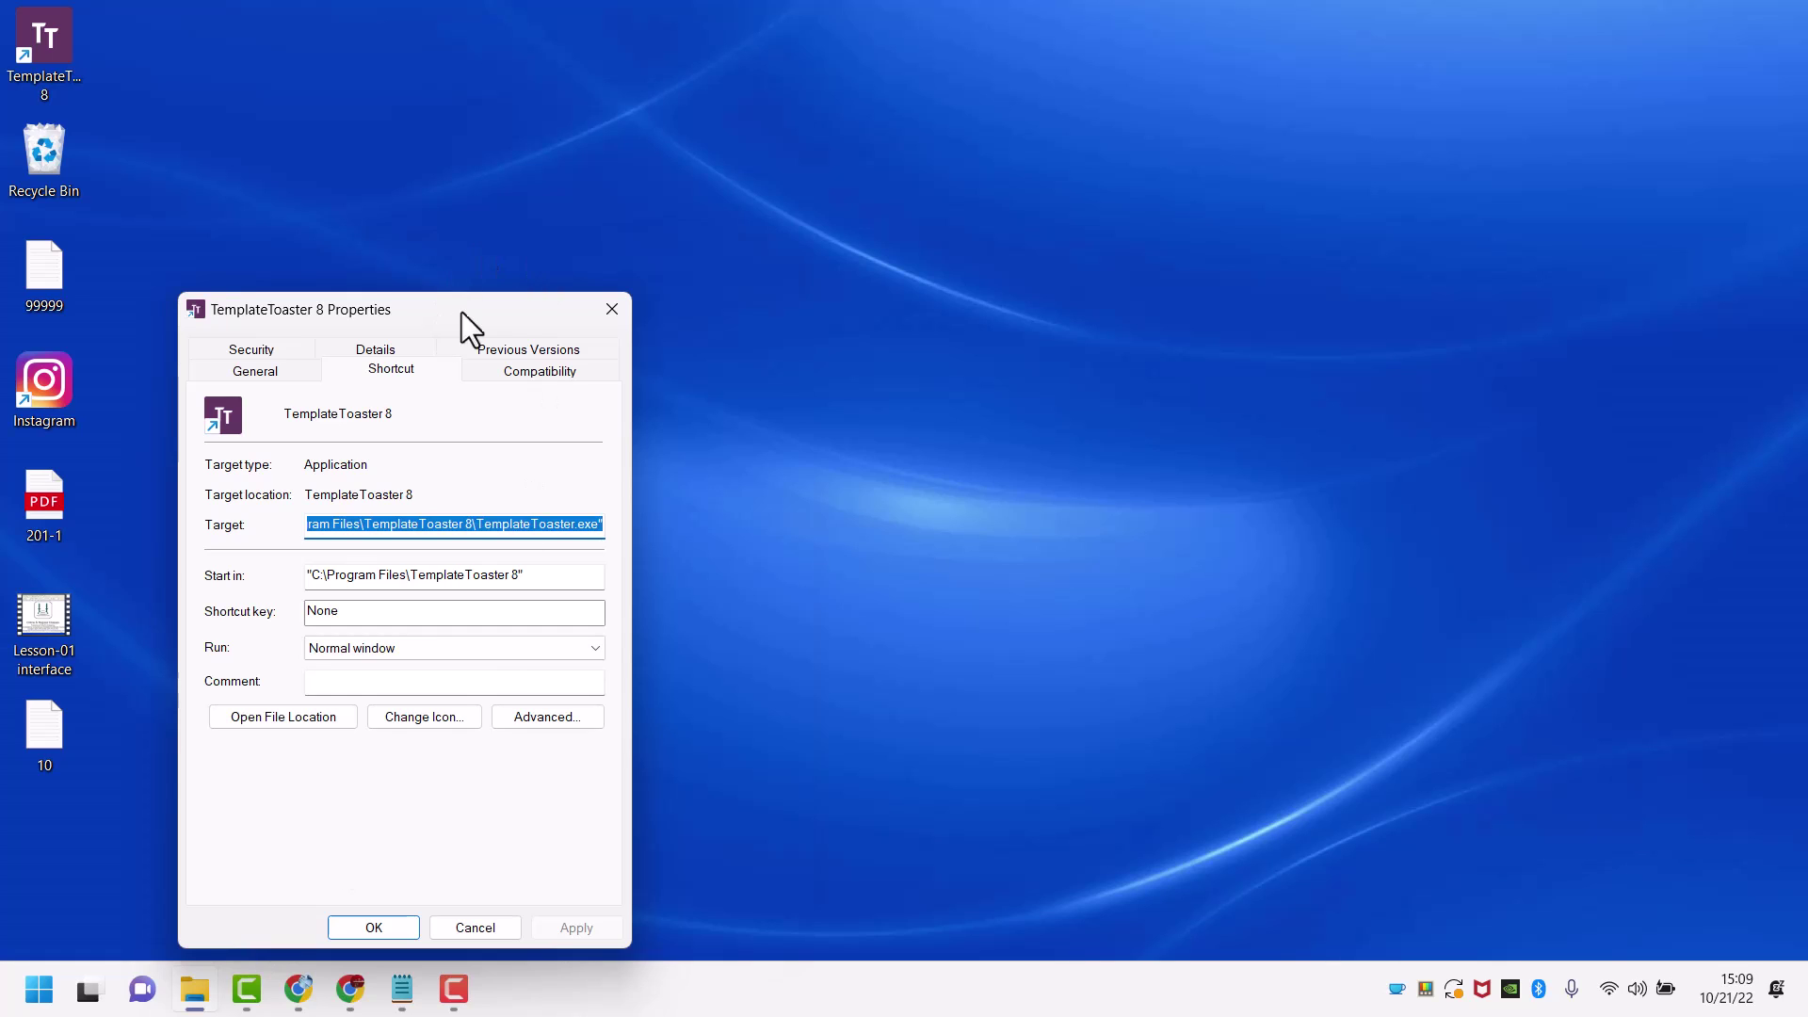
Set the TemplateToaster 8 shortcut to run in compatibility mode for Windows 8, then apply the change and close its properties.
drag(439, 319, 708, 228)
click(833, 280)
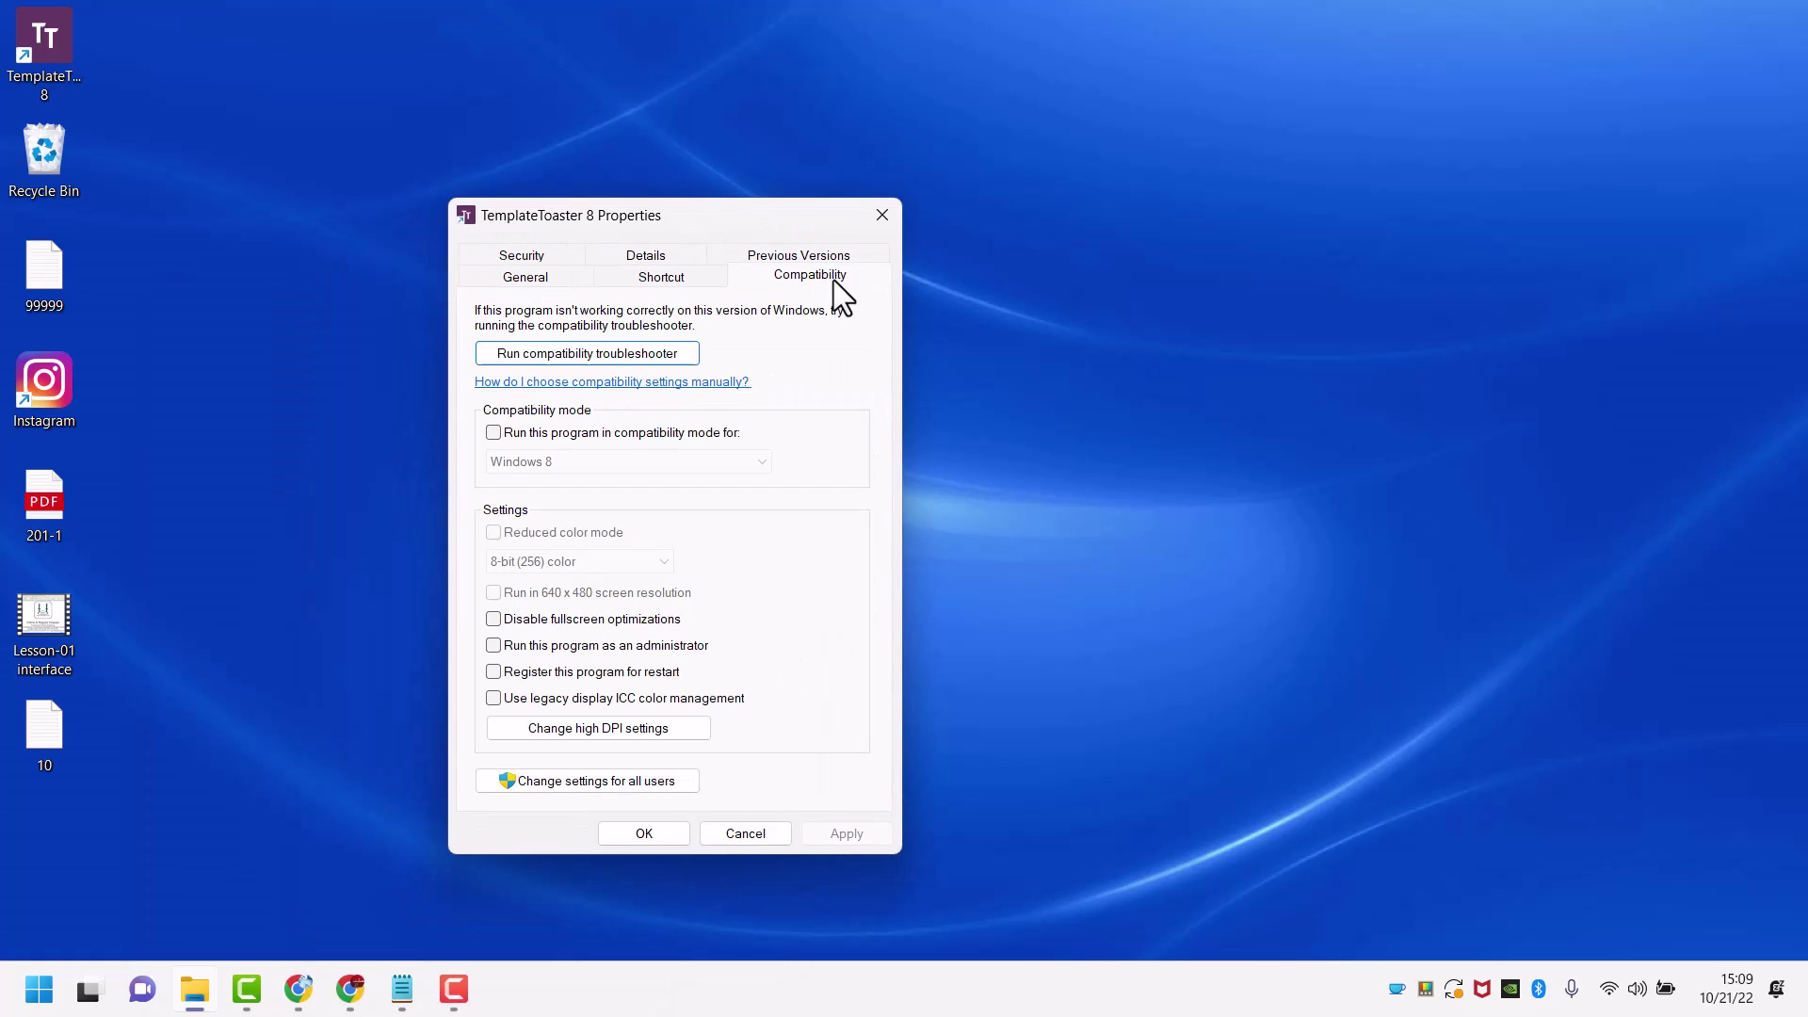
click(491, 432)
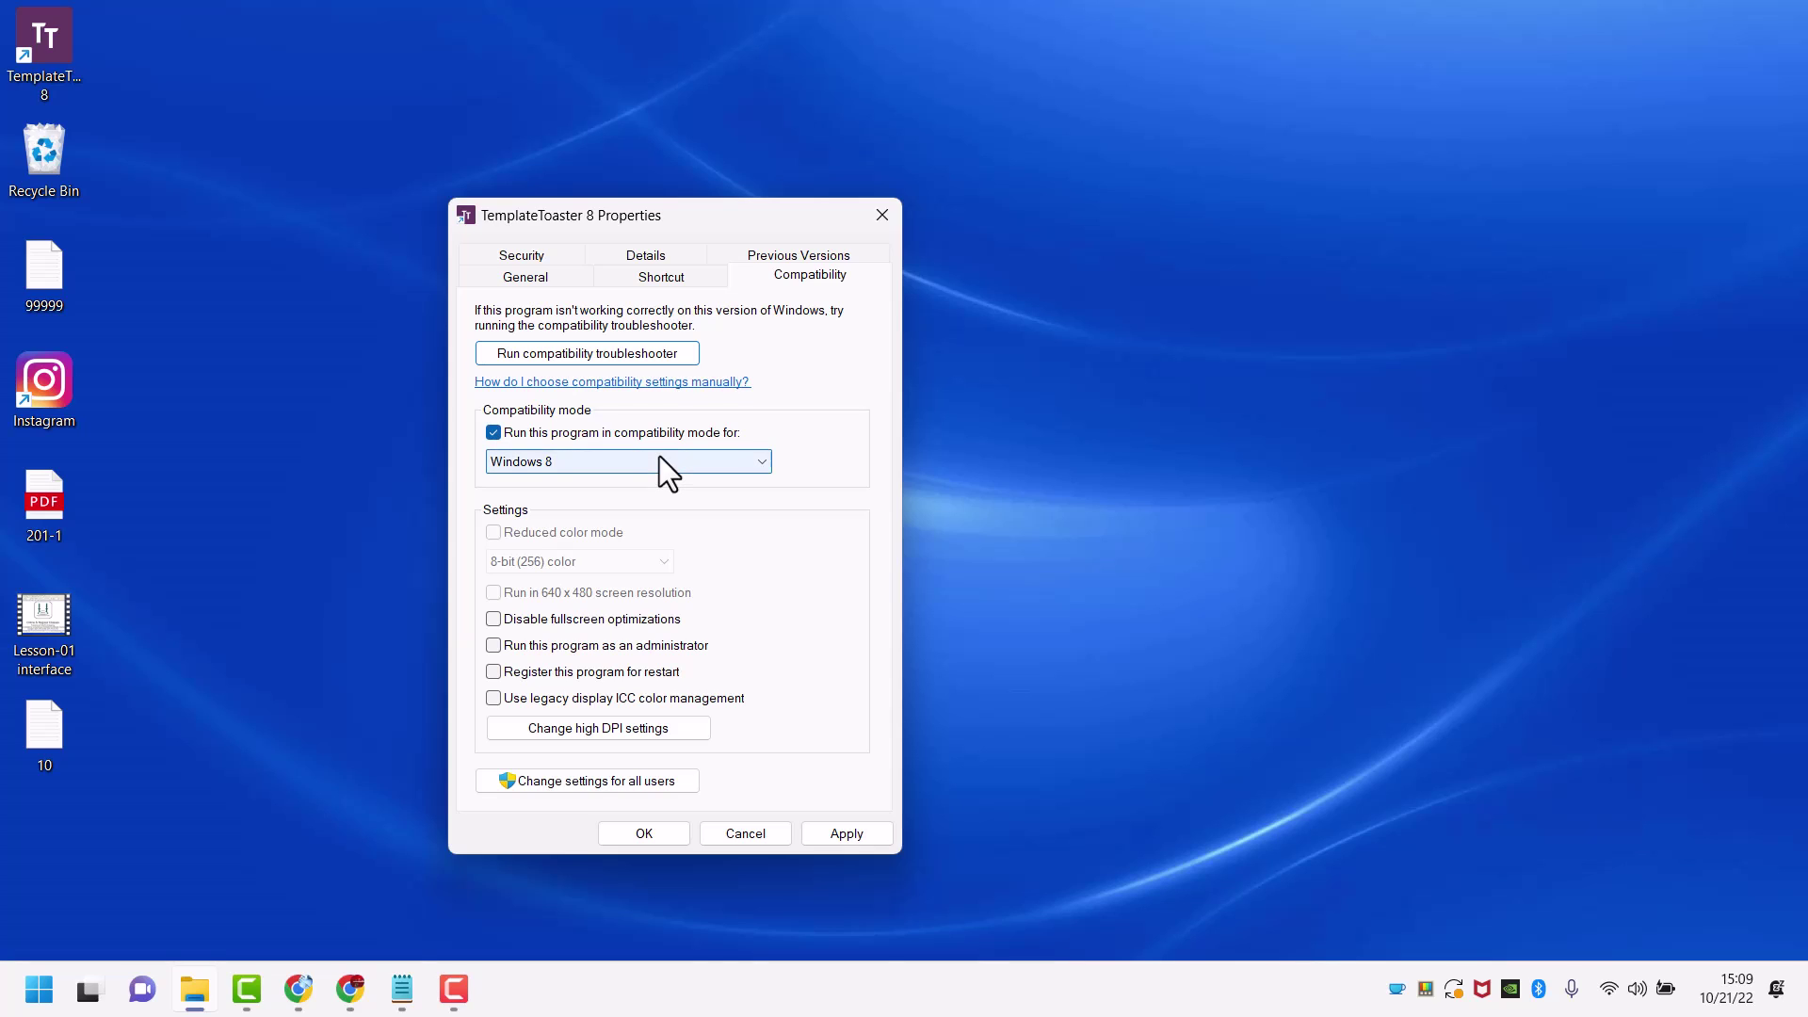
click(614, 461)
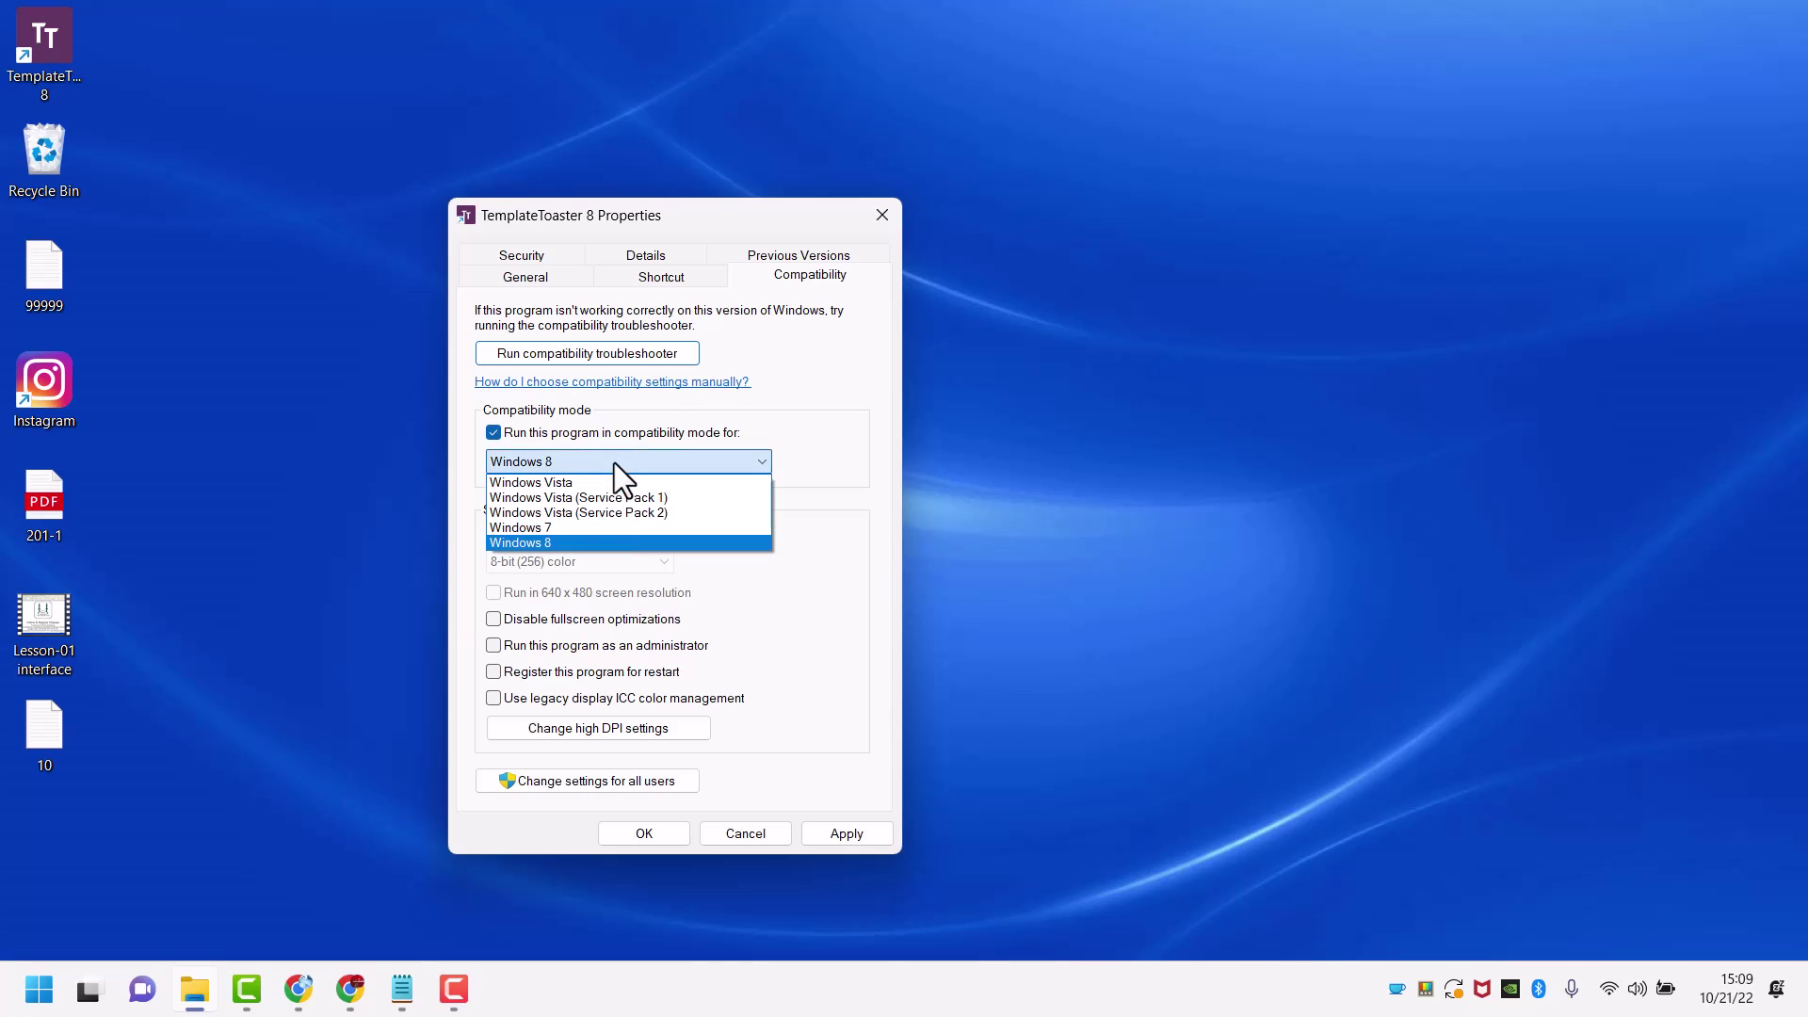
click(568, 542)
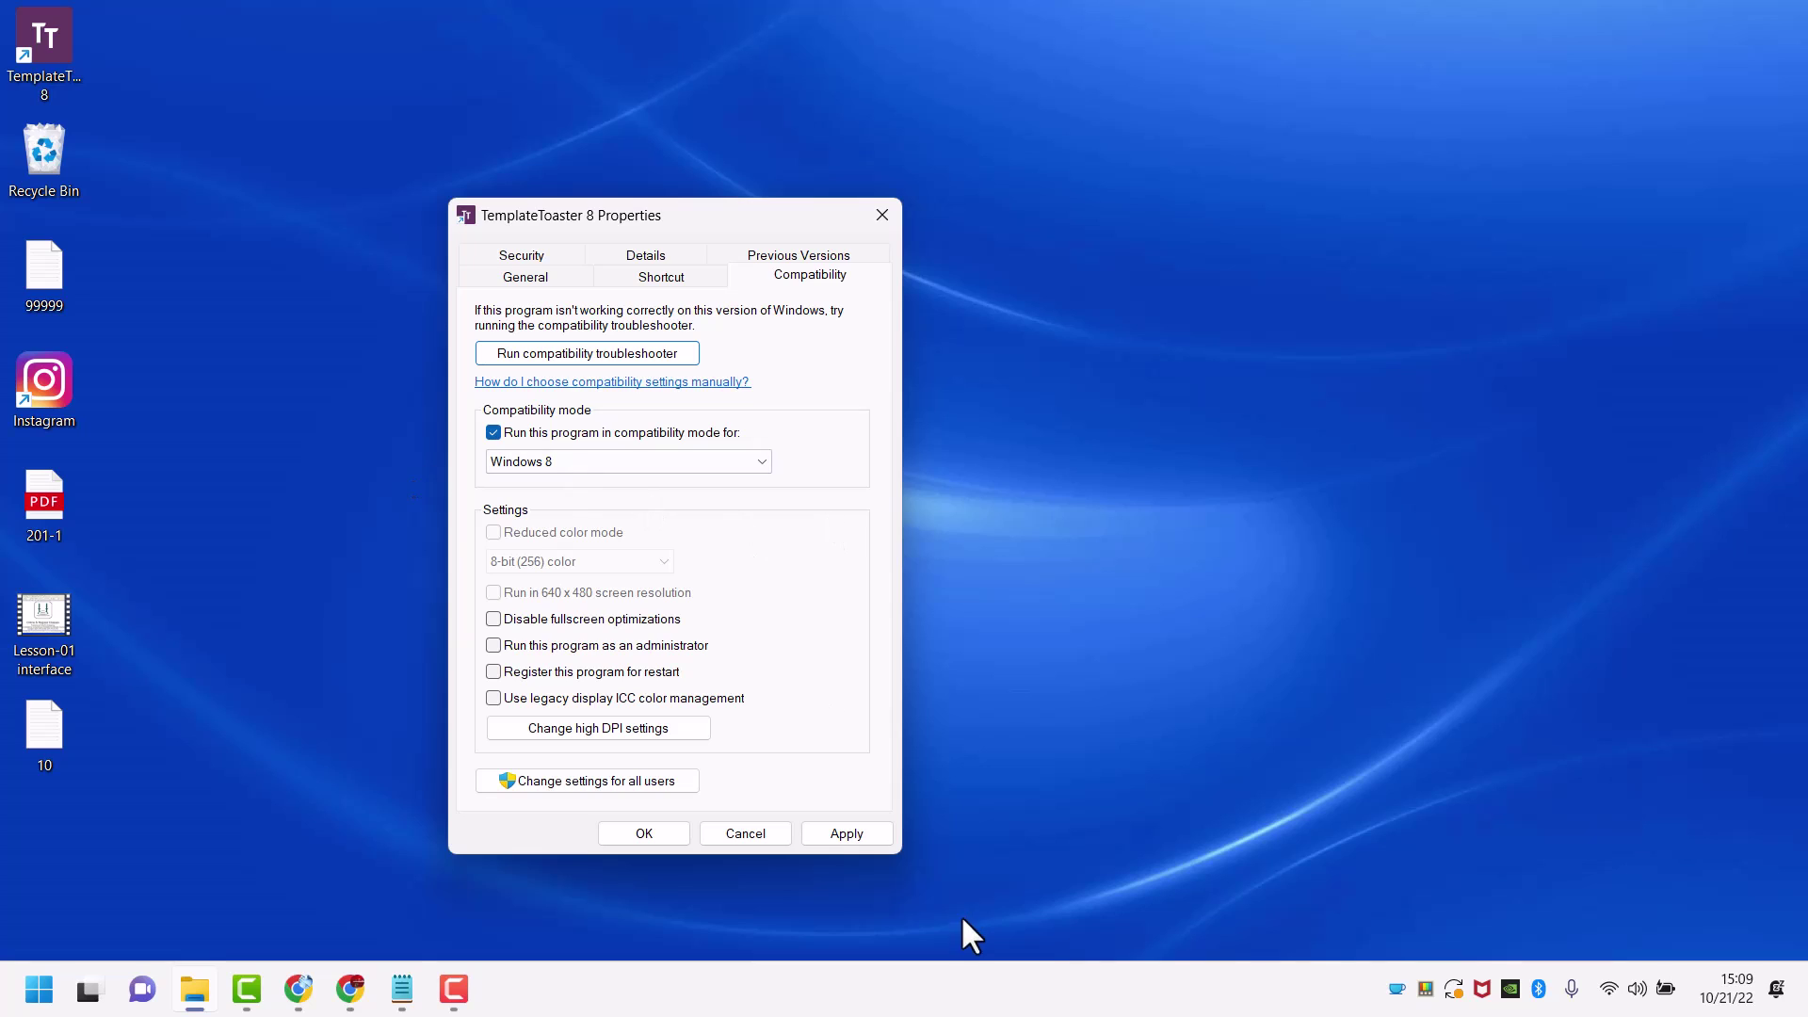
click(826, 834)
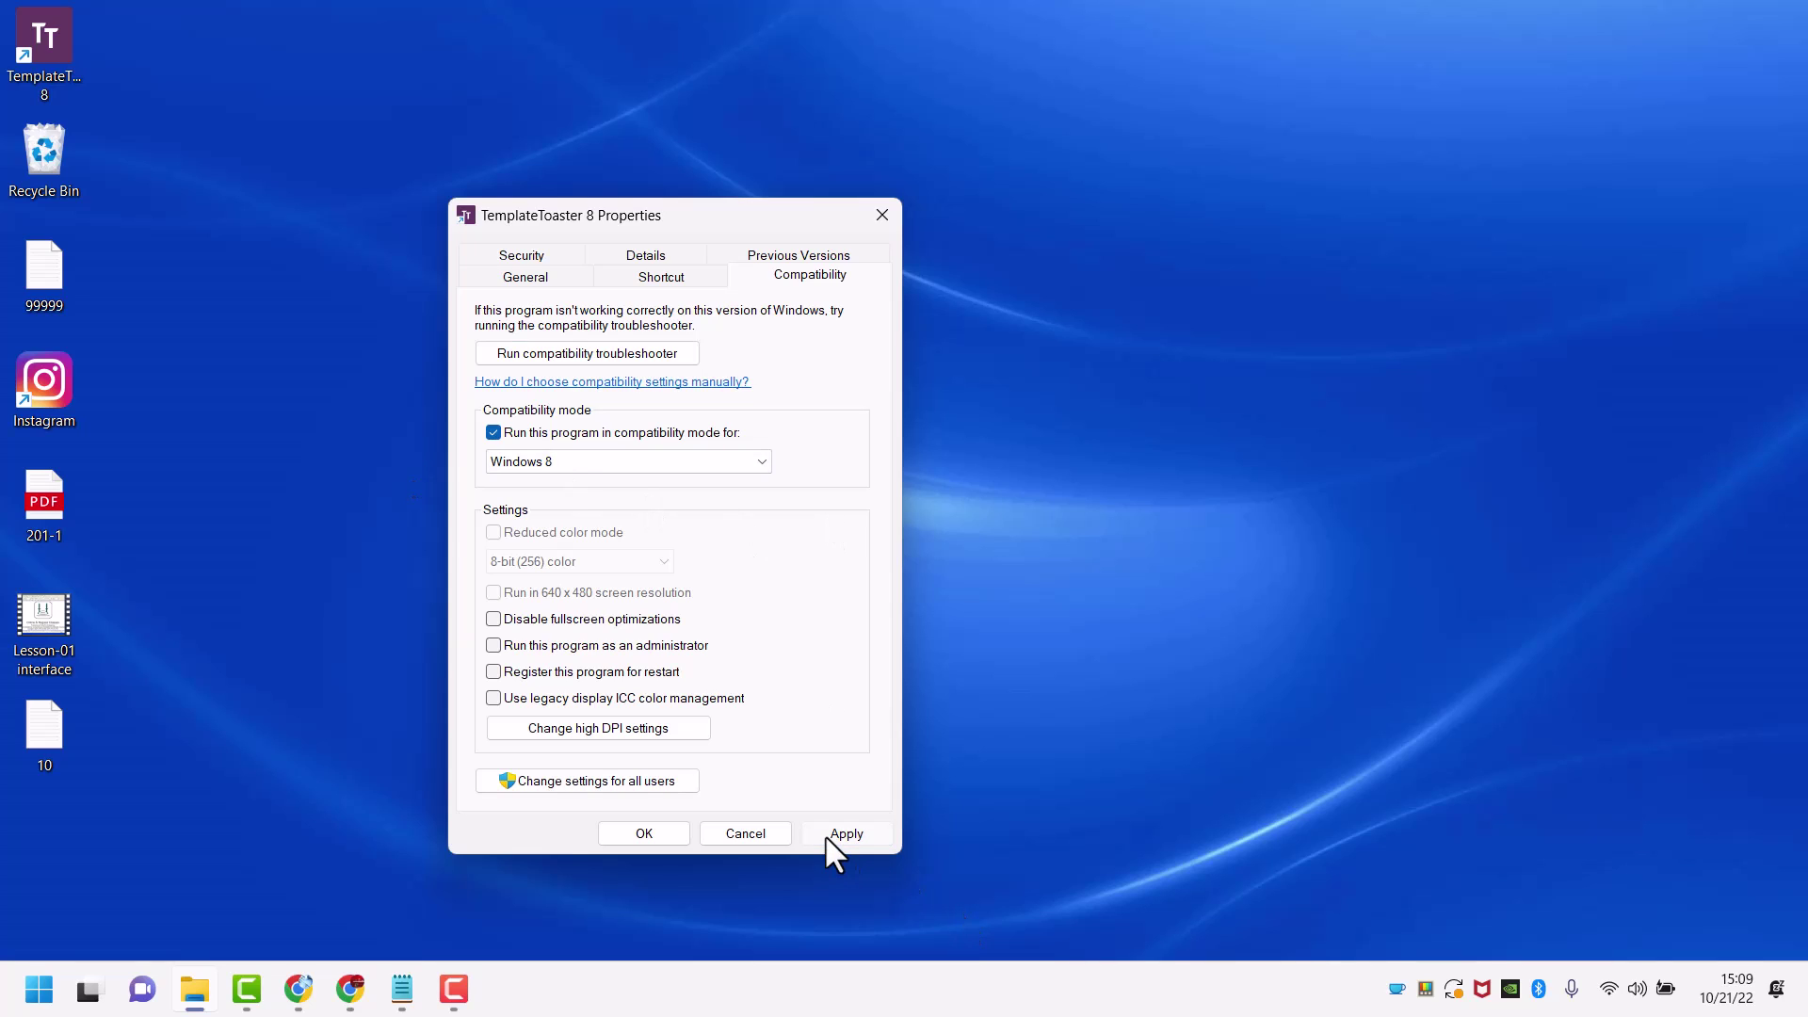
click(643, 834)
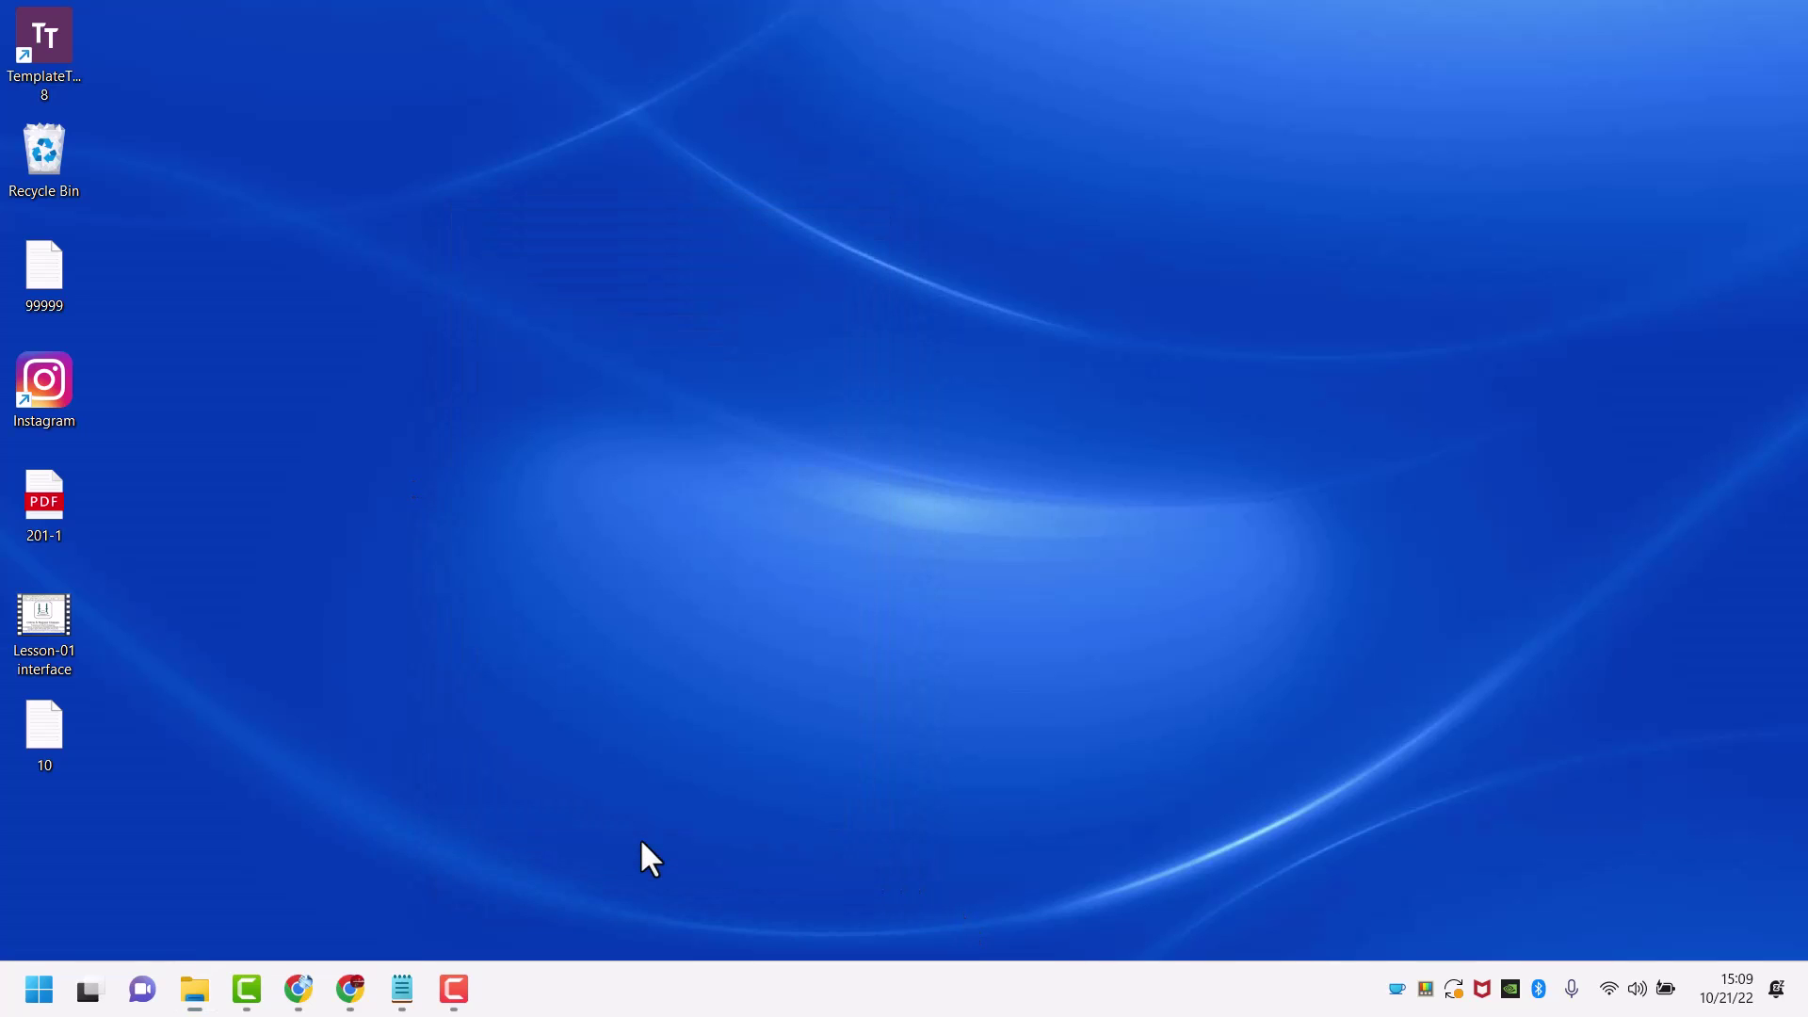